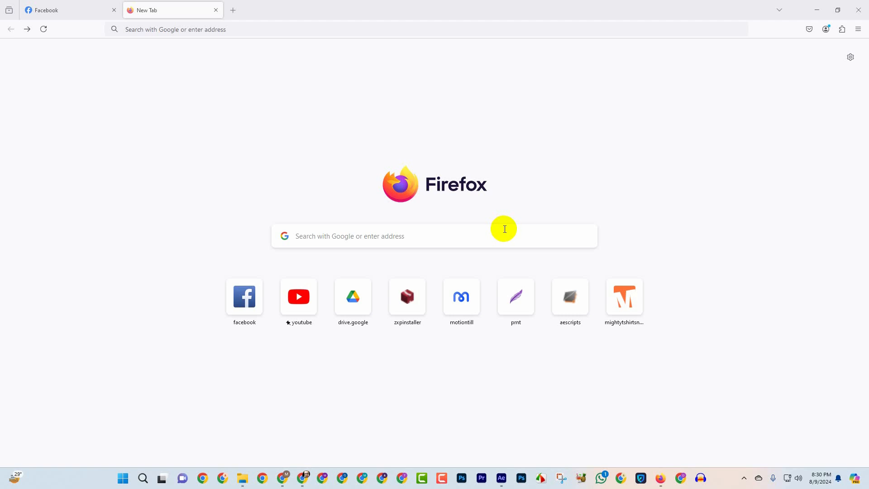
# Step: Search the web for "audacity" and open the official Audacity website
pyautogui.click(371, 237)
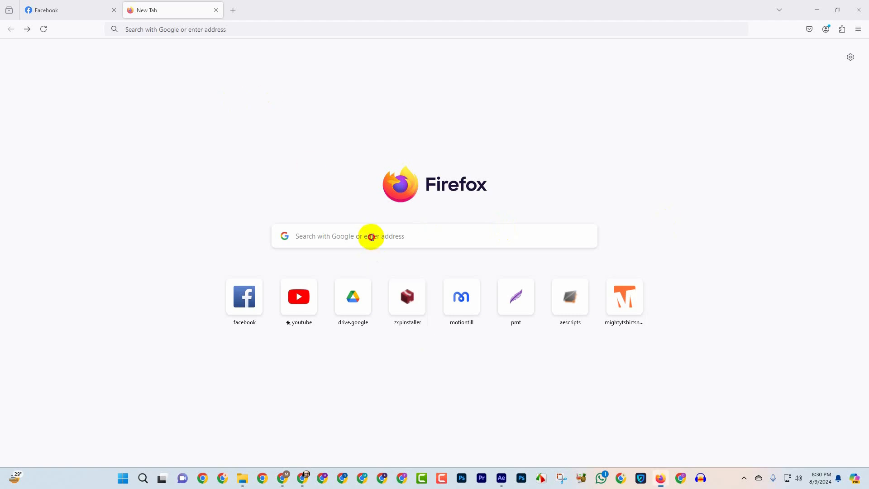
pyautogui.write('auda')
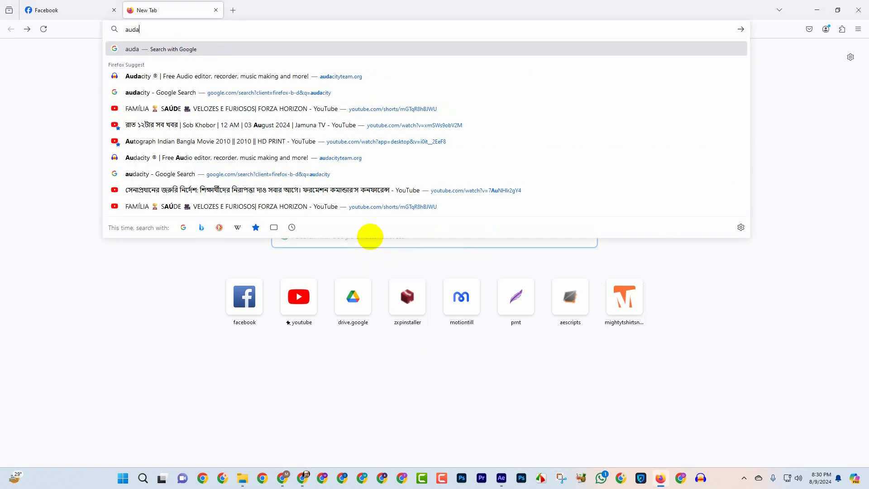
pyautogui.write('city')
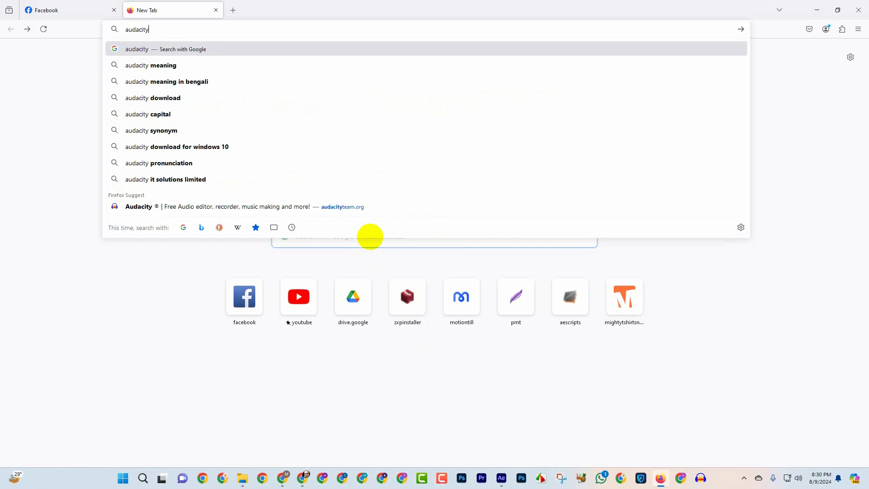
pyautogui.press('Return')
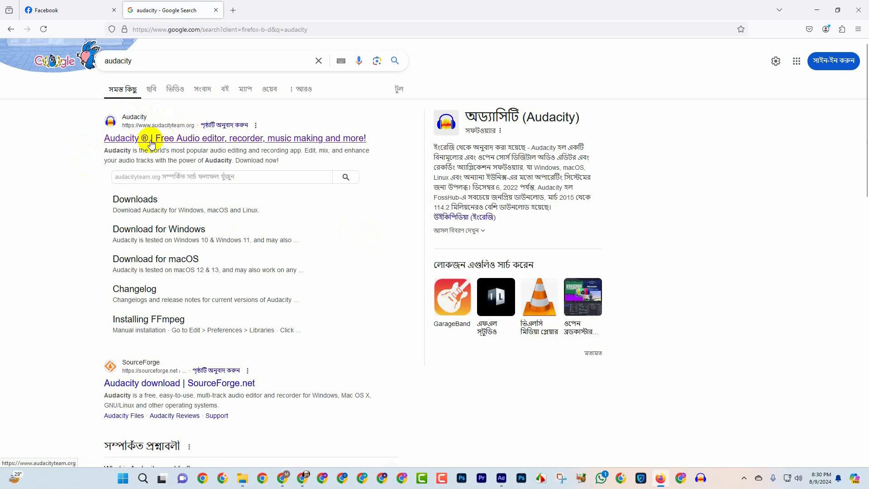
pyautogui.click(202, 143)
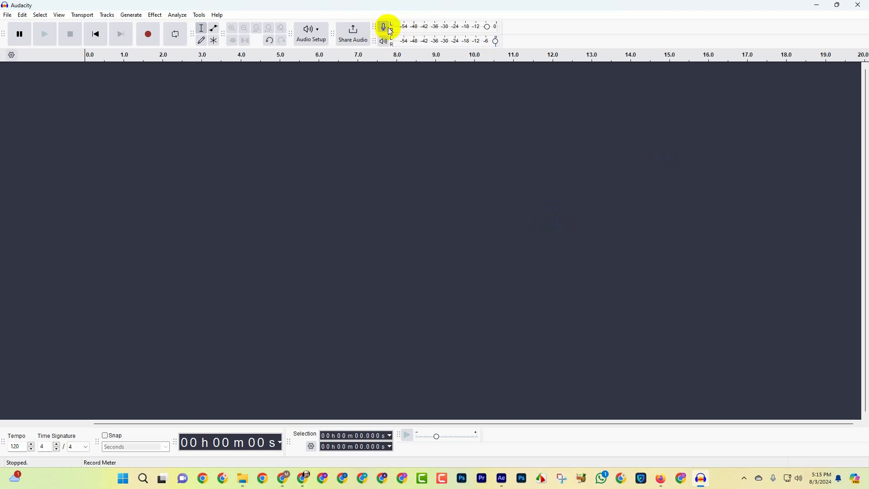
# Step: Examine the recording and playback level controls, the audio setup options and the pause control in Audacity
pyautogui.moveTo(472, 26)
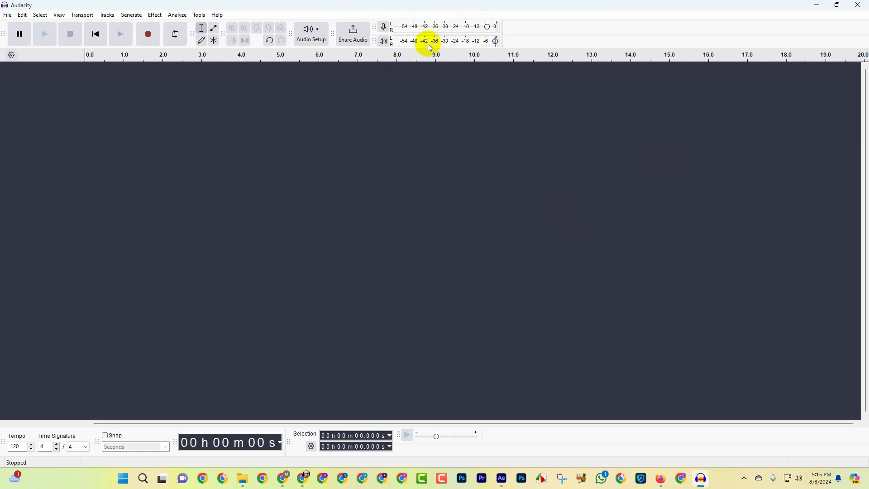
pyautogui.moveTo(496, 42)
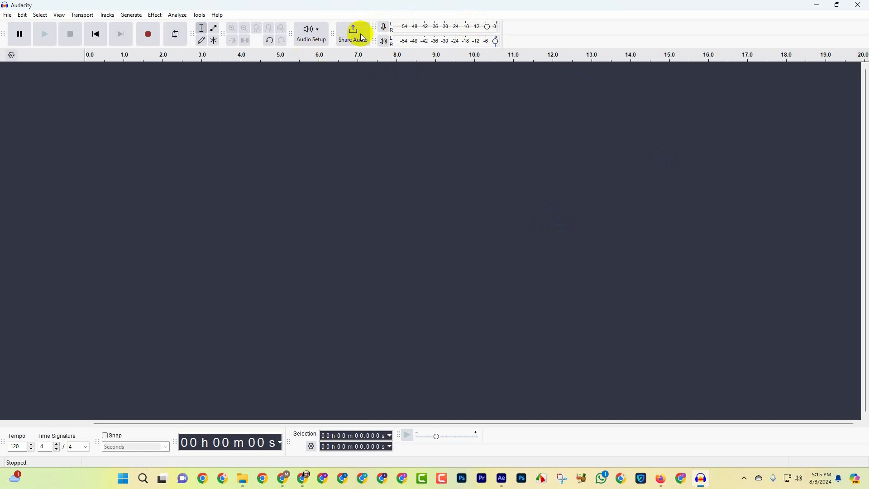
pyautogui.click(319, 35)
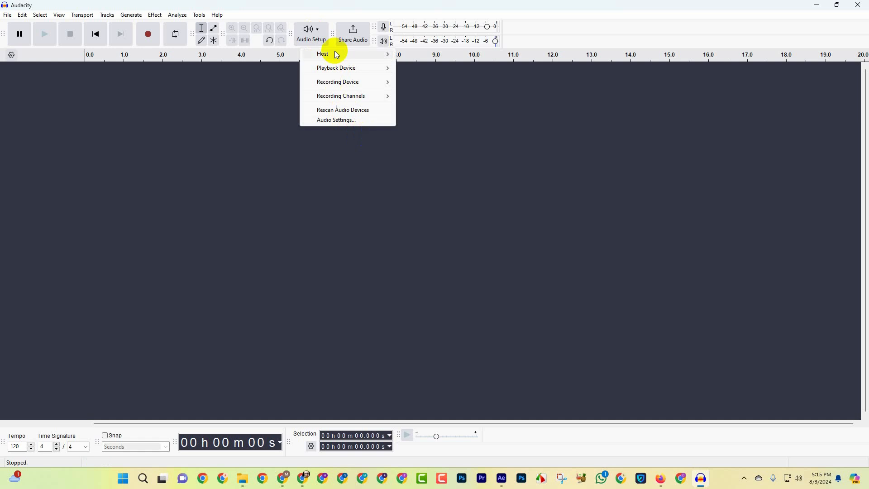
pyautogui.click(320, 34)
pyautogui.click(321, 35)
pyautogui.click(319, 23)
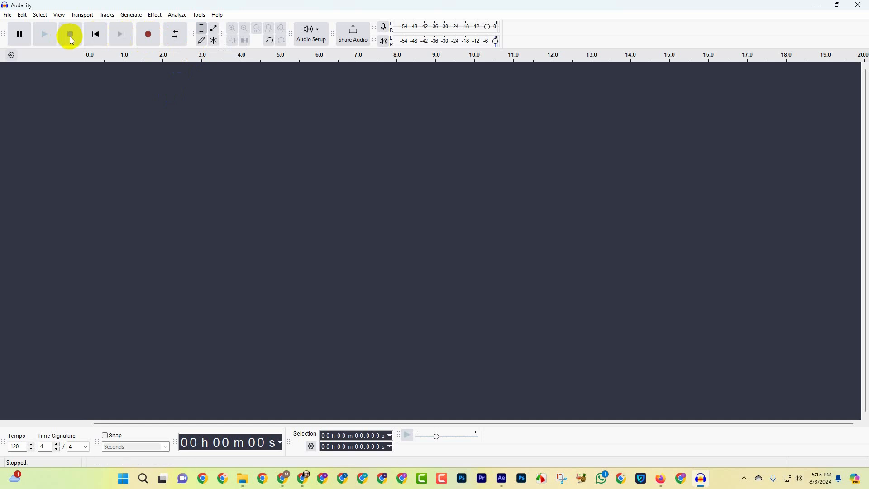
pyautogui.click(19, 36)
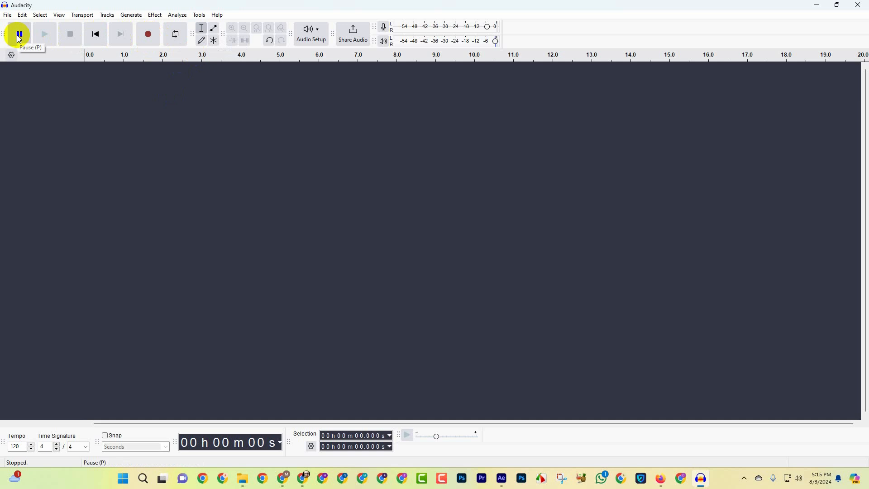
pyautogui.click(19, 36)
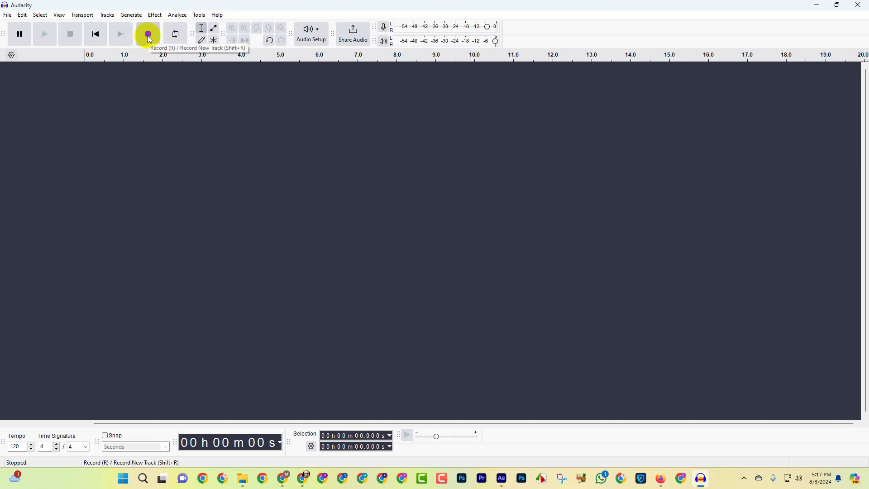
# Step: Display the Device Toolbar
pyautogui.click(59, 15)
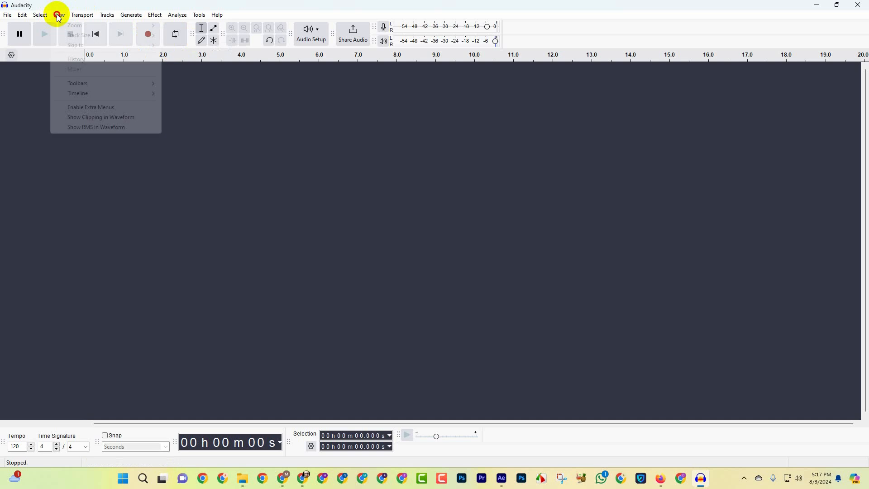
pyautogui.moveTo(142, 84)
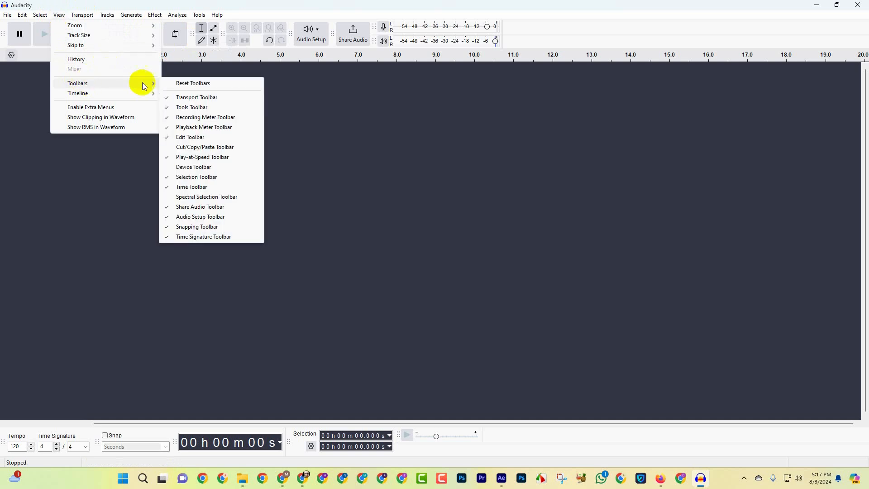
pyautogui.click(176, 169)
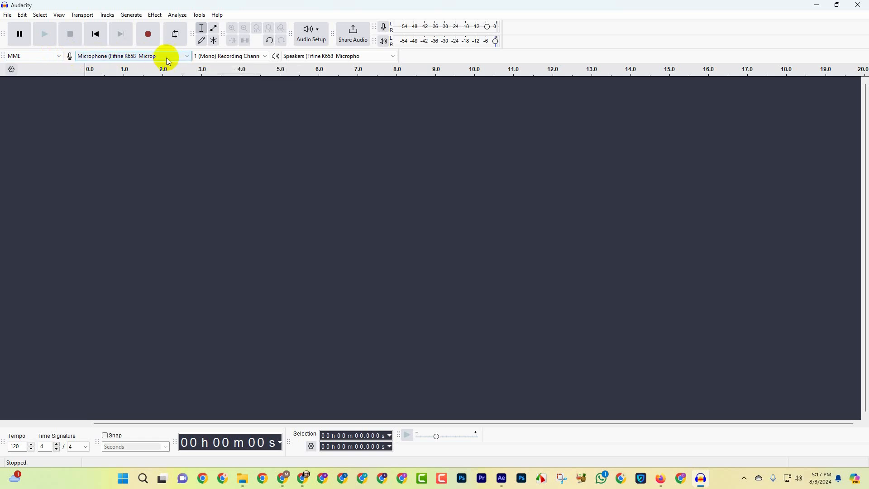
# Step: Choose the Fifine K658 microphone as the recording device
pyautogui.click(183, 60)
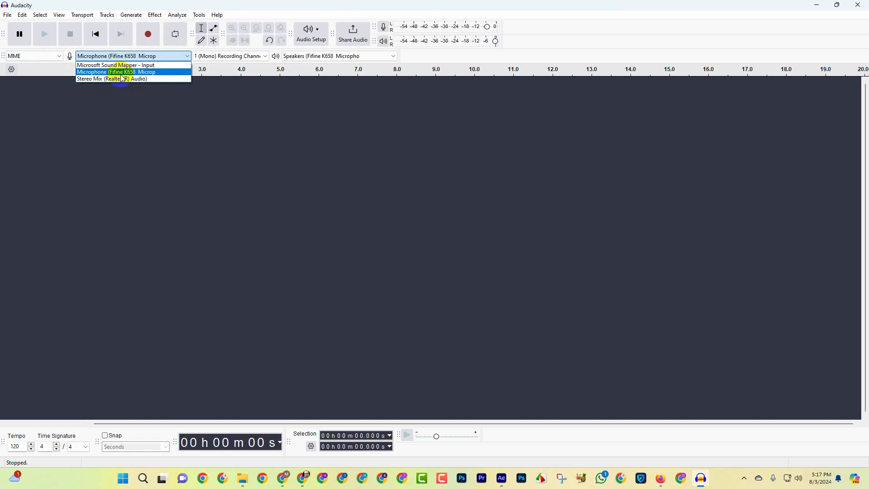
pyautogui.click(148, 72)
pyautogui.click(146, 56)
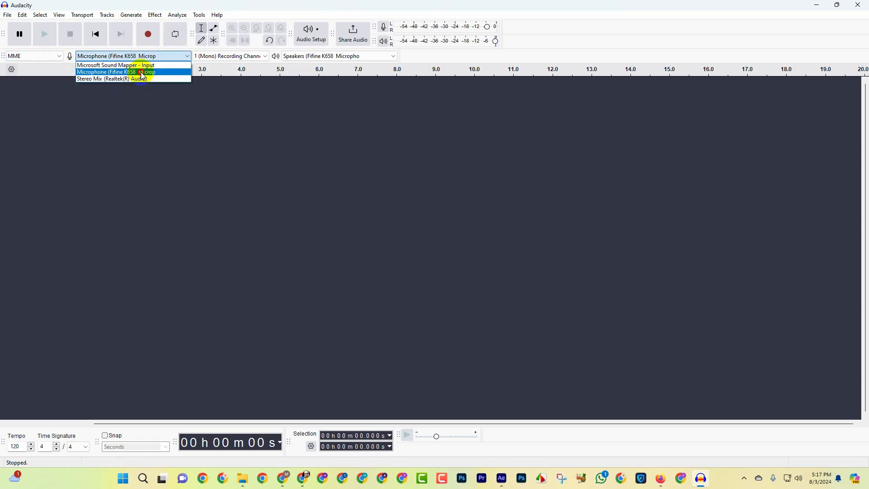
pyautogui.click(140, 72)
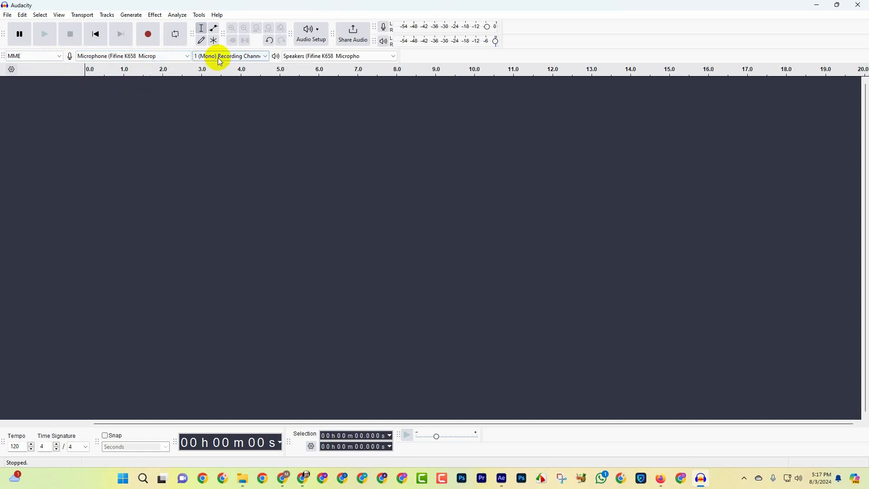
# Step: Set the recording channels to 2 (Stereo) and choose the Fifine K658 speakers as the playback device
pyautogui.click(242, 57)
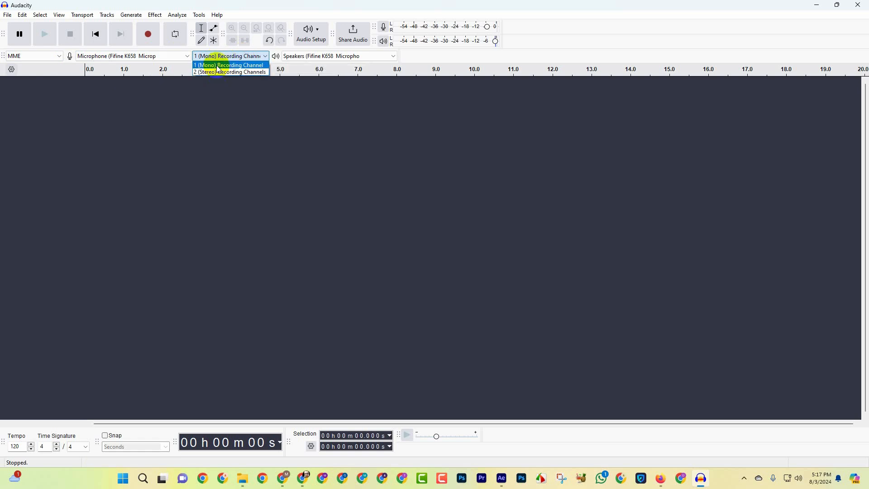
pyautogui.click(116, 111)
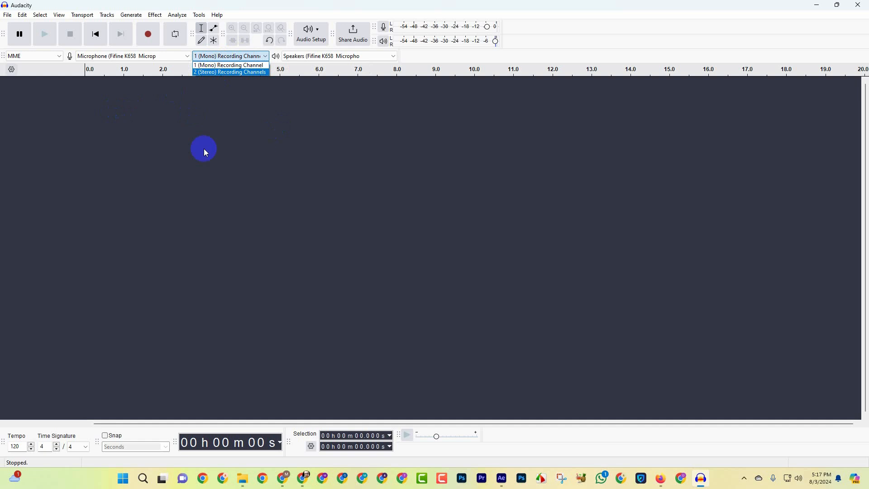
pyautogui.click(220, 72)
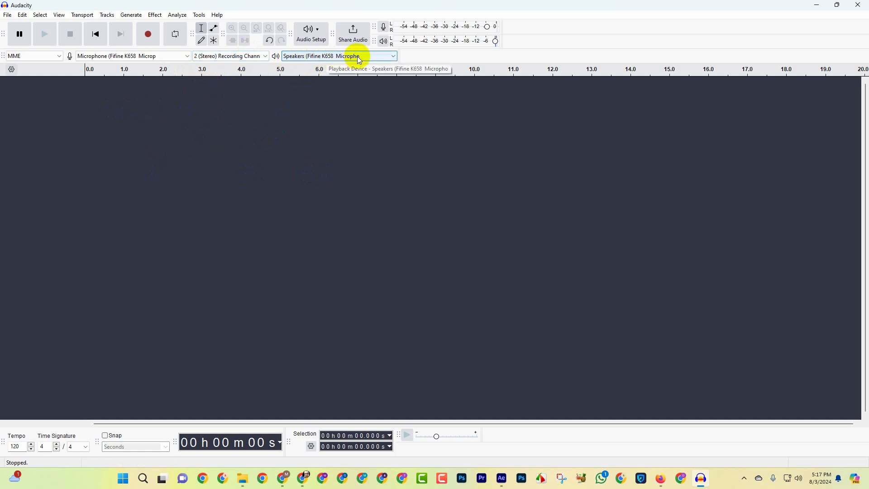
pyautogui.click(386, 58)
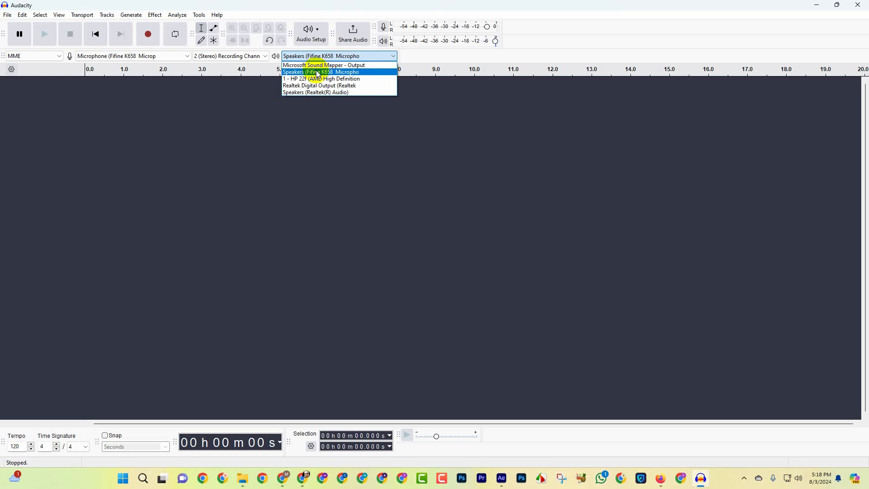
pyautogui.click(370, 73)
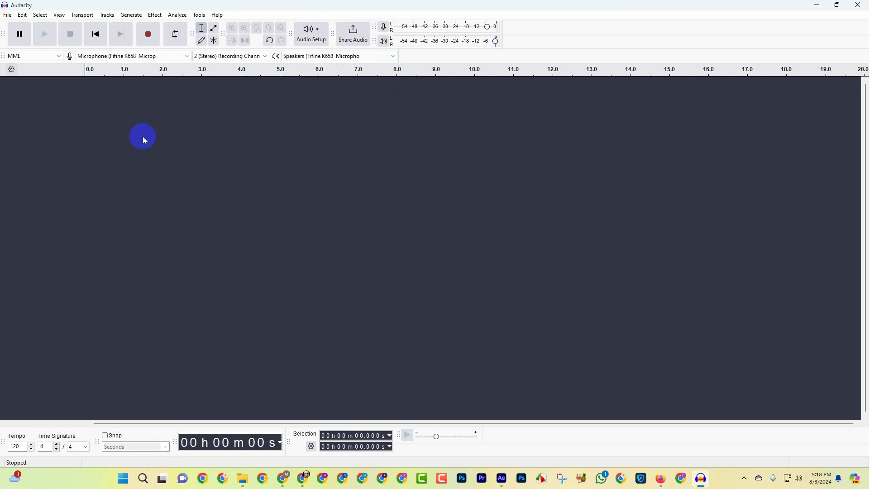
# Step: Record a test clip about 3 seconds long and delete its track
pyautogui.click(149, 35)
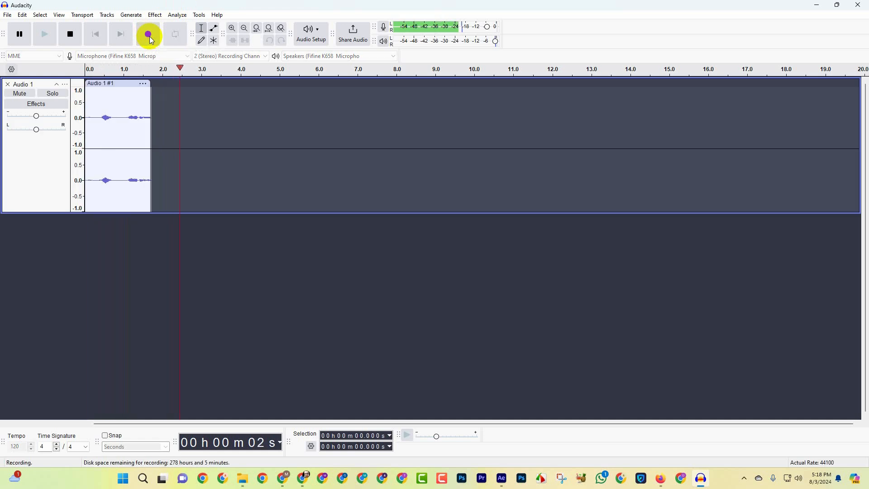
pyautogui.press('space')
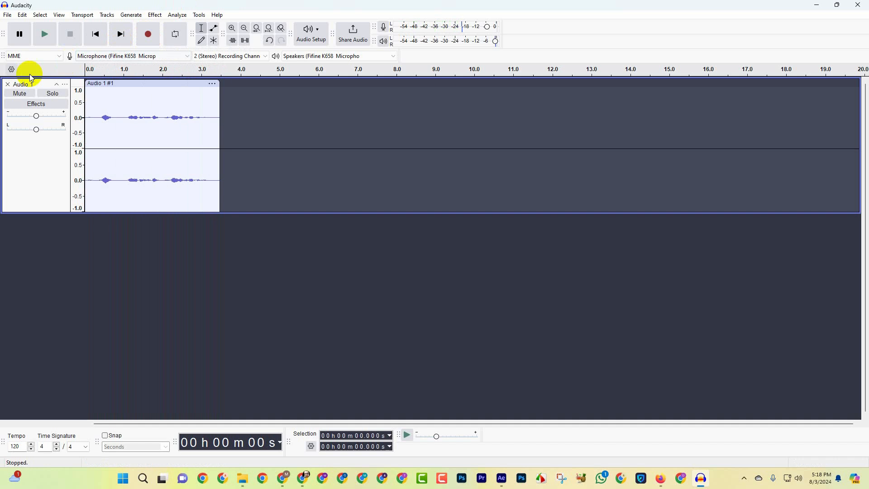
pyautogui.click(8, 84)
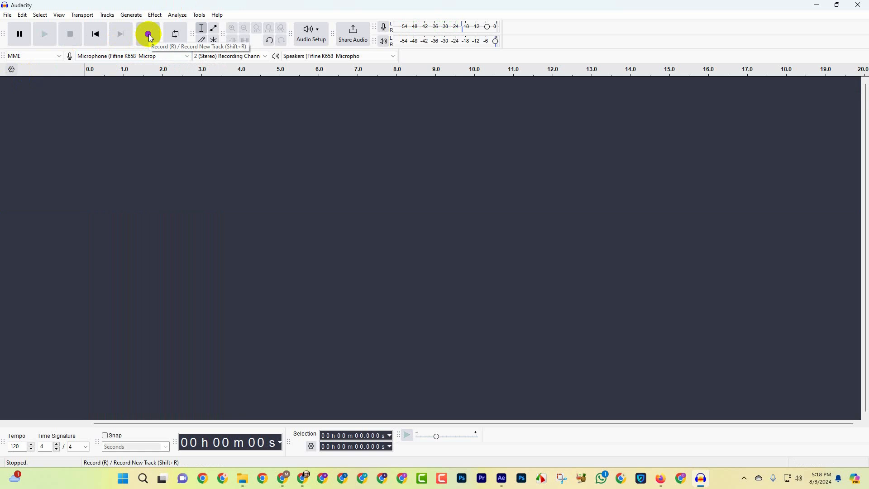
# Step: Record a stereo voice track about 13 seconds long and select the whole track
pyautogui.click(149, 36)
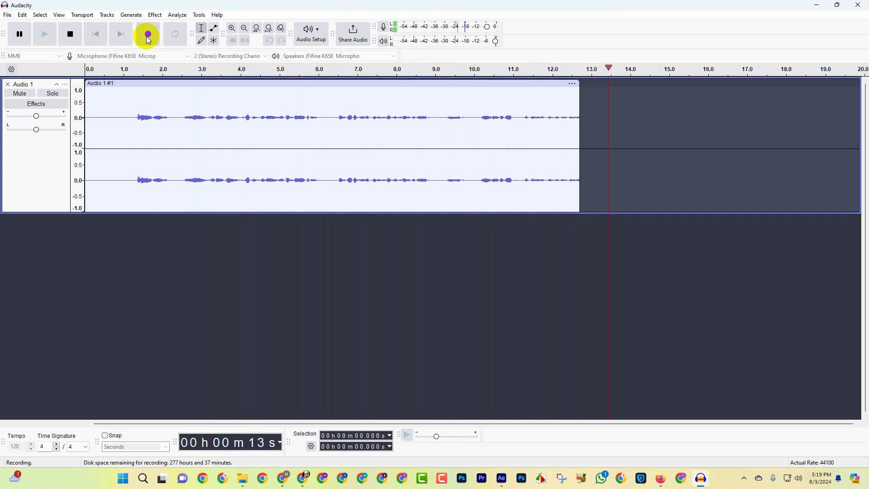
pyautogui.press('space')
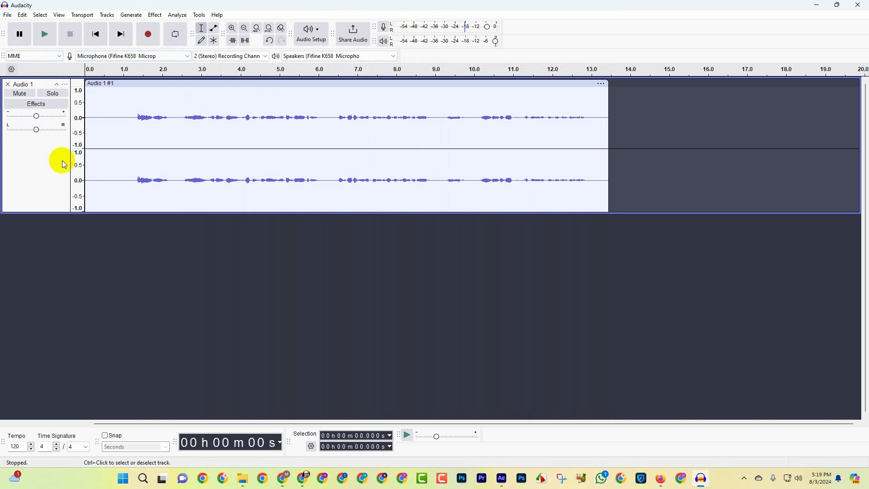
pyautogui.click(32, 167)
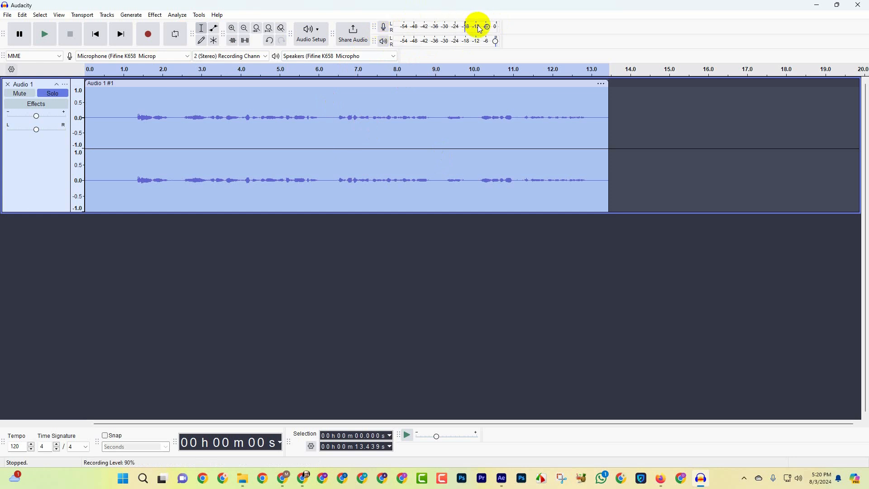
# Step: Silence the section of the recorded track from about 6.2 to 9.0 seconds
pyautogui.moveTo(478, 30)
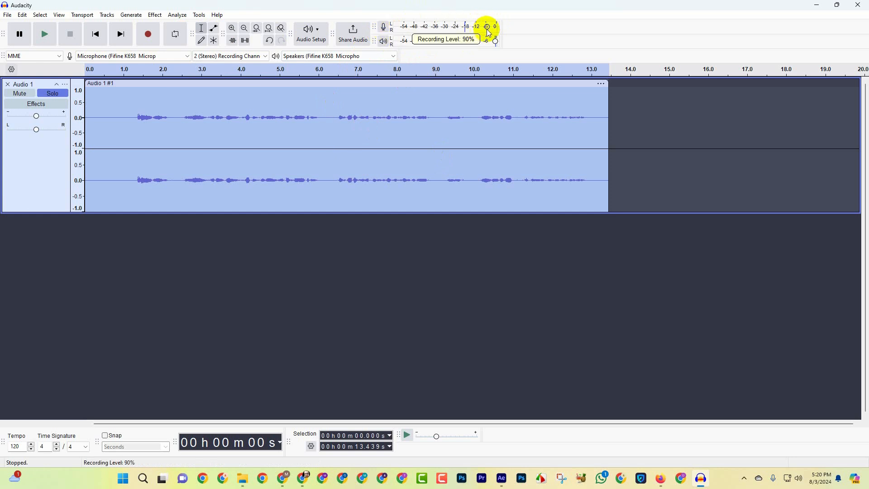
pyautogui.moveTo(496, 48)
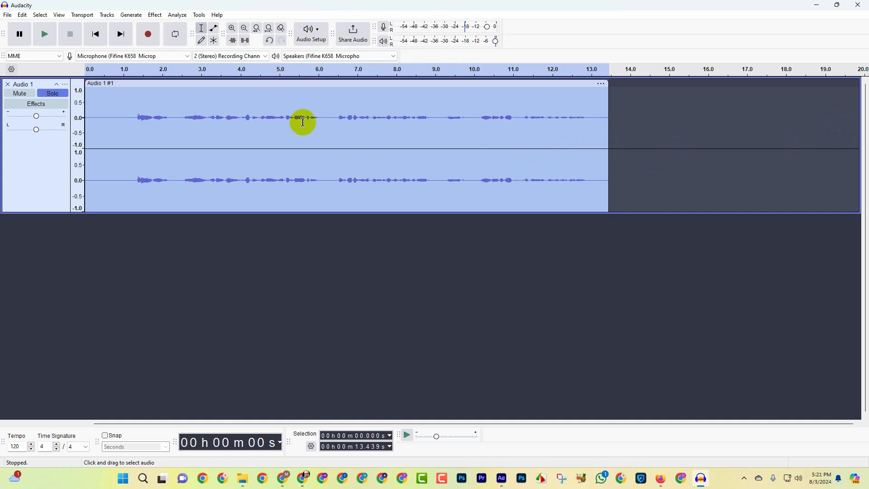
pyautogui.click(268, 31)
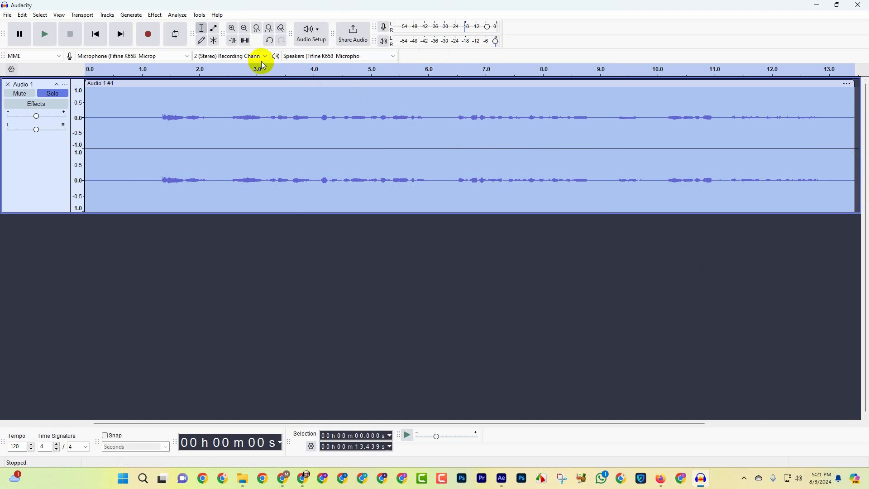
pyautogui.click(245, 30)
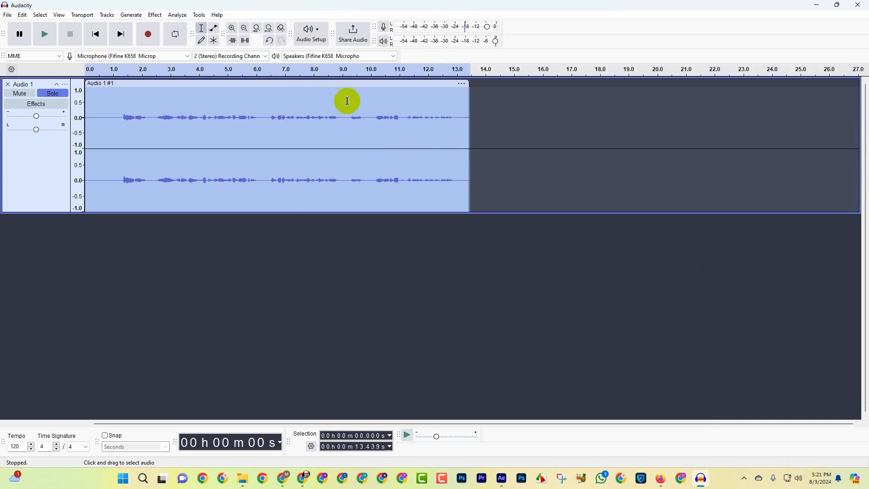
pyautogui.click(233, 29)
pyautogui.click(290, 99)
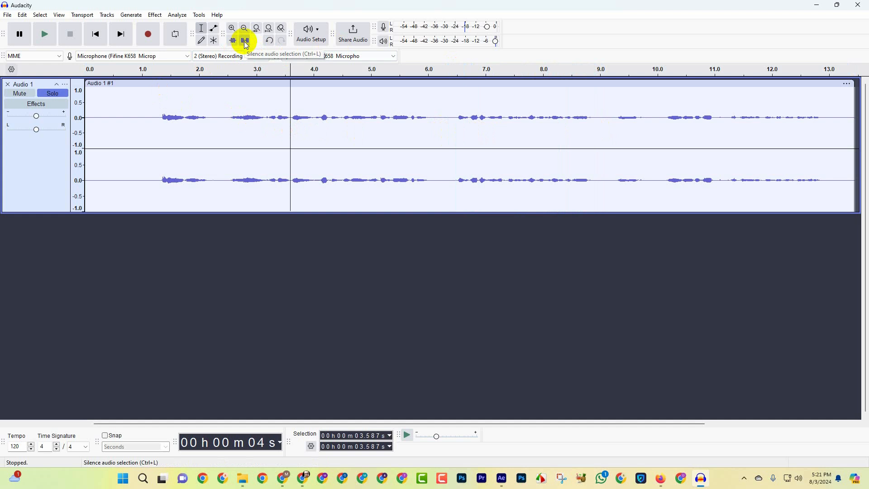
pyautogui.moveTo(442, 121); pyautogui.dragTo(600, 142)
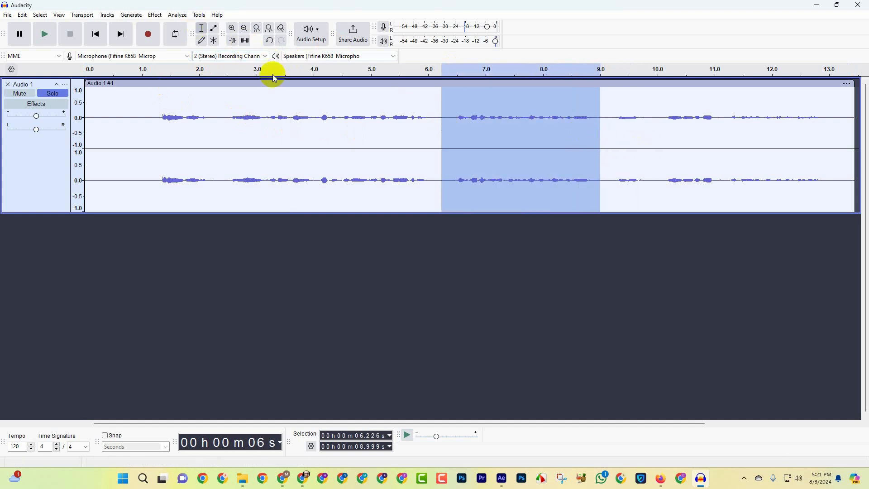
pyautogui.click(245, 40)
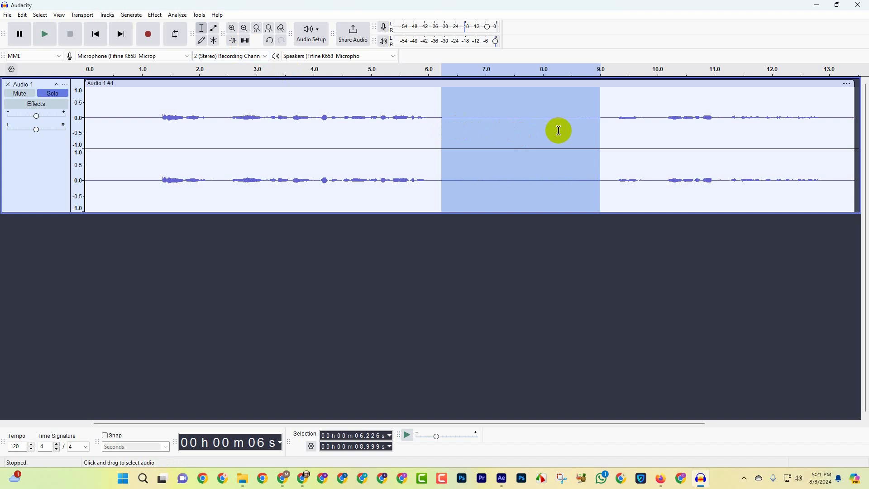
# Step: Undo the silencing and practise placing the cursor and marking short ranges on the recorded track with the Selection tool
pyautogui.hotkey('ctrl', 'z')
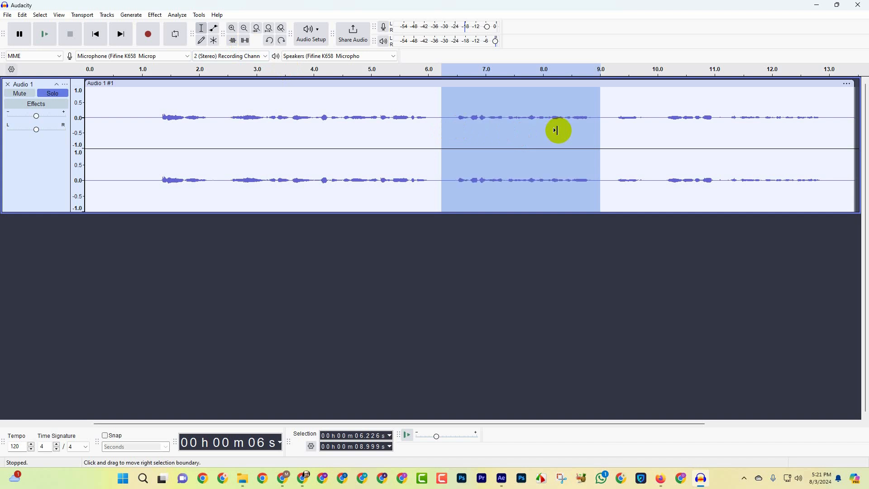
pyautogui.click(368, 155)
pyautogui.click(134, 130)
pyautogui.click(281, 122)
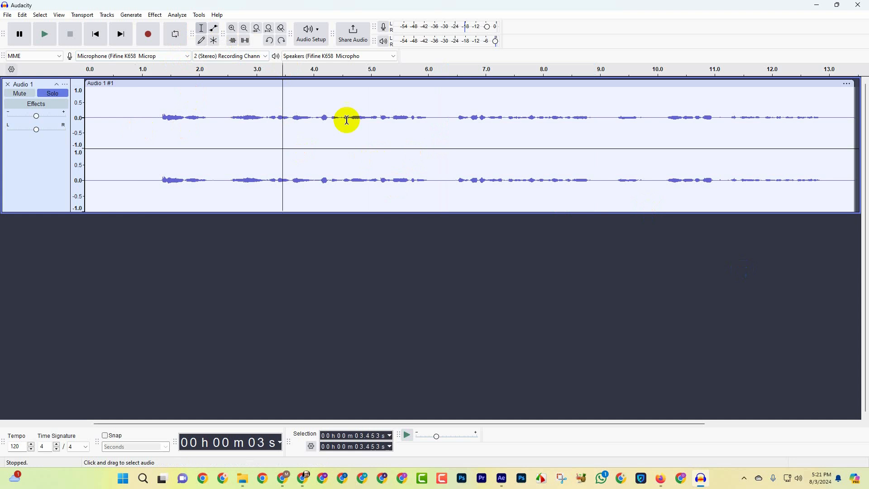
pyautogui.click(448, 127)
pyautogui.moveTo(226, 131); pyautogui.dragTo(429, 136)
pyautogui.moveTo(486, 123); pyautogui.dragTo(586, 125)
pyautogui.click(201, 130)
# Step: Use the Envelope tool on the whole selected track to dip the volume between about 2.2 and 3.1 seconds
pyautogui.click(213, 28)
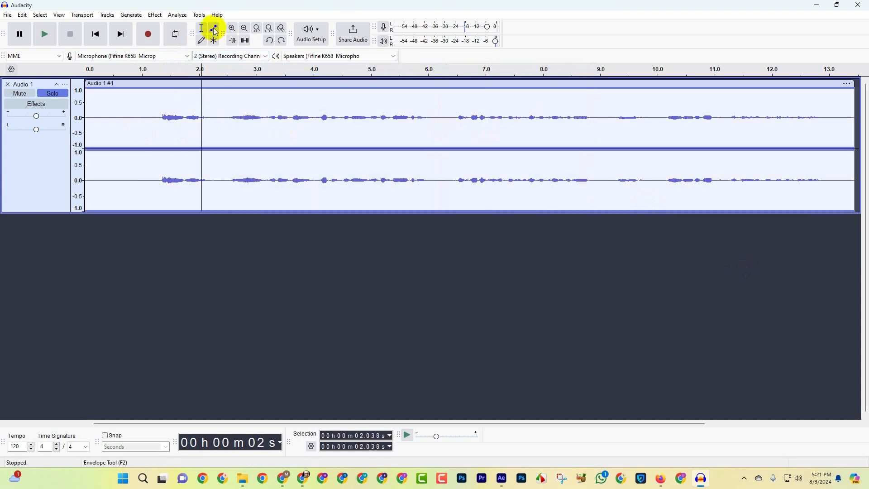
pyautogui.click(36, 164)
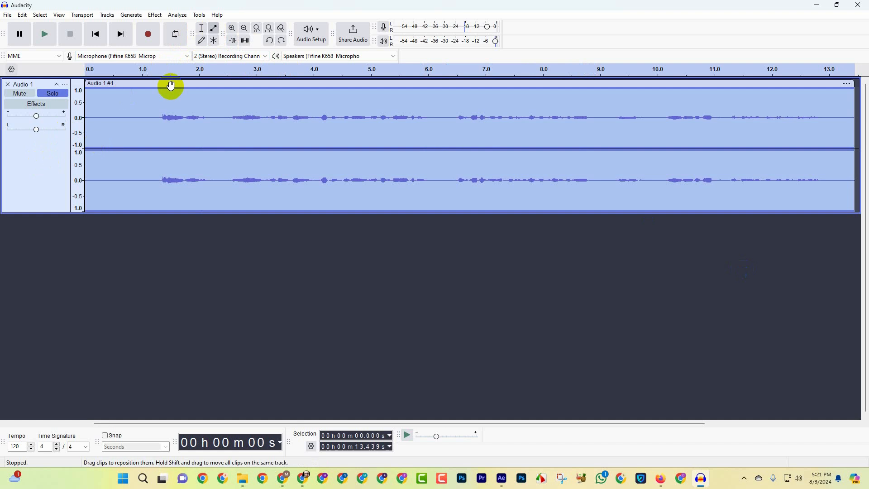
pyautogui.click(209, 107)
pyautogui.click(264, 107)
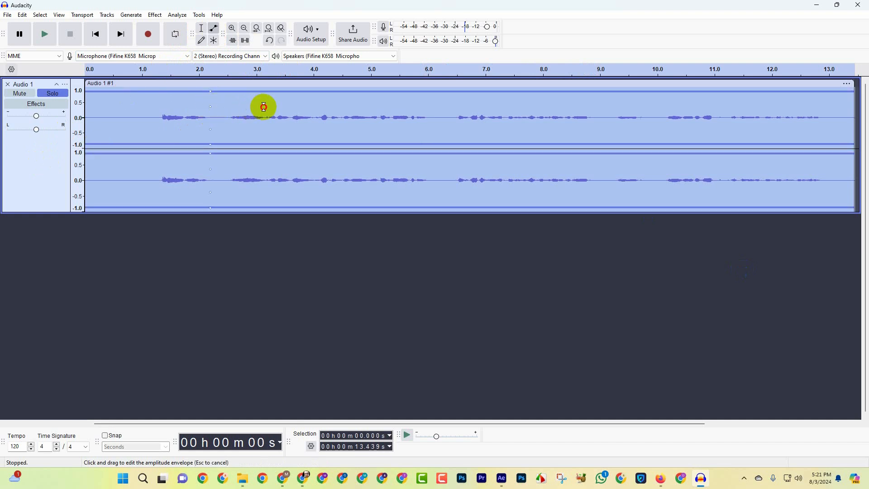
pyautogui.moveTo(231, 105)
pyautogui.mouseDown()
pyautogui.moveTo(232, 97)
pyautogui.moveTo(228, 117)
pyautogui.moveTo(241, 108)
pyautogui.moveTo(227, 112)
pyautogui.moveTo(227, 105)
pyautogui.mouseUp()
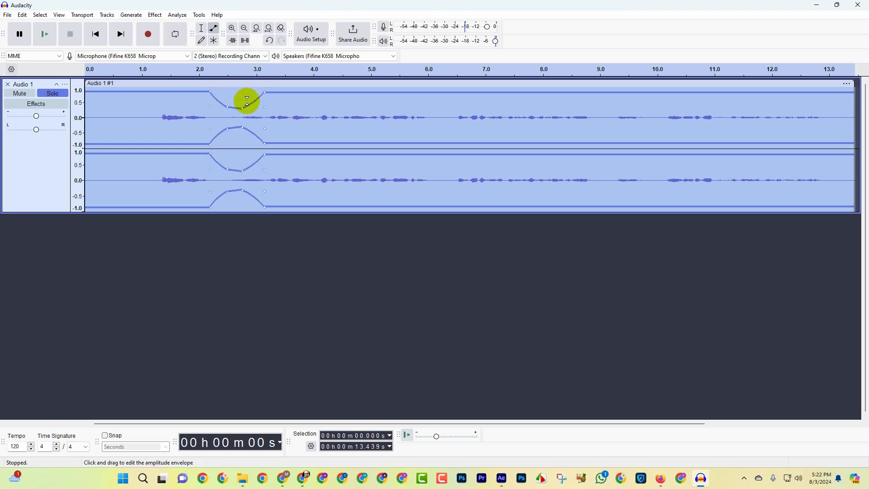
# Step: Undo the volume envelope edits on the track
pyautogui.hotkey('ctrl', 'z')
pyautogui.hotkey('ctrl', 'z')
pyautogui.hotkey('ctrl', 'z')
# Step: Use the Draw tool to raise individual samples of the upper channel to about 0.5–0.75 between roughly 6.7206 and 6.7212 seconds
pyautogui.click(204, 43)
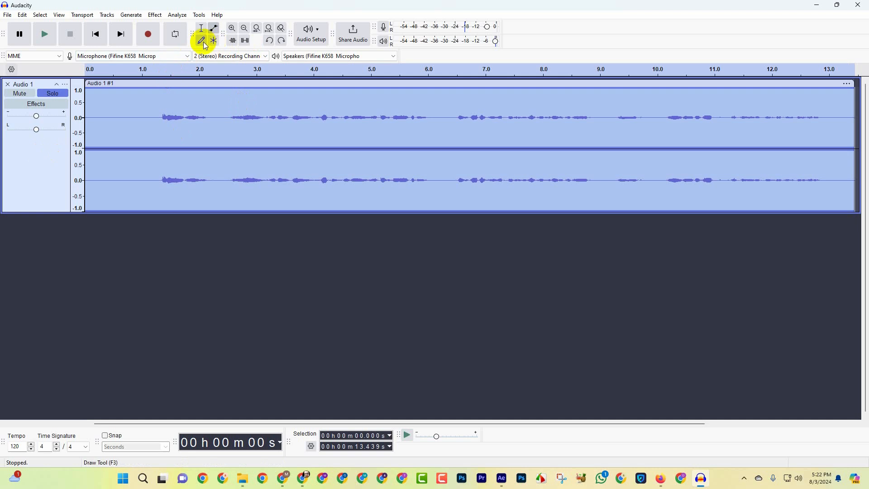
pyautogui.click(232, 28)
pyautogui.click(232, 28)
pyautogui.click(232, 28)
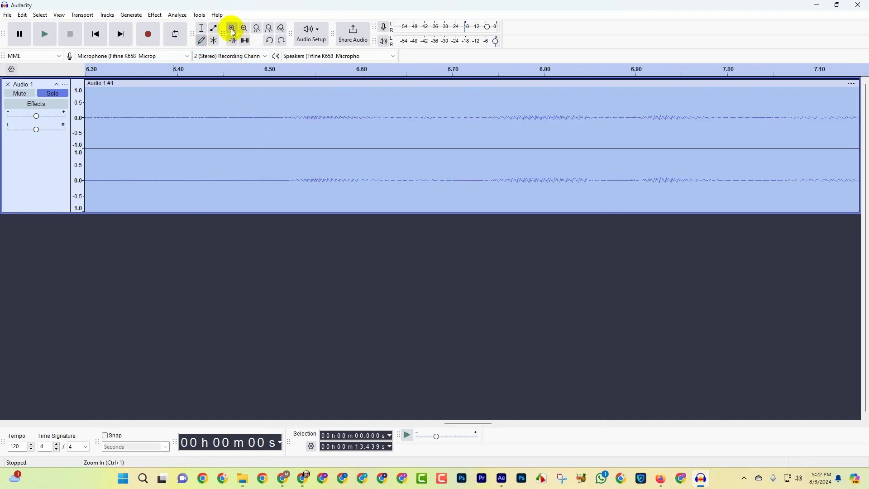
pyautogui.click(232, 28)
pyautogui.click(232, 28)
pyautogui.click(233, 29)
pyautogui.click(233, 29)
pyautogui.click(233, 30)
pyautogui.click(232, 29)
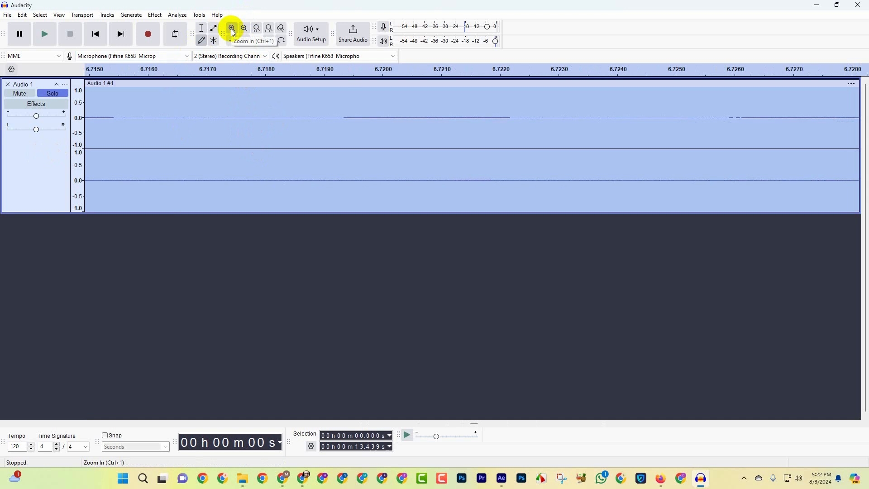
pyautogui.click(232, 30)
pyautogui.click(232, 30)
pyautogui.click(232, 29)
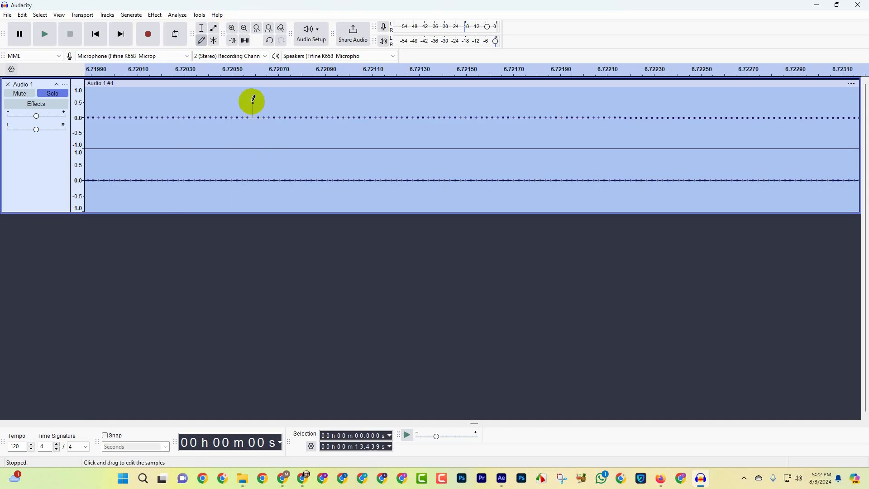
pyautogui.click(269, 99)
pyautogui.click(285, 99)
pyautogui.click(301, 96)
pyautogui.click(311, 96)
pyautogui.moveTo(338, 95); pyautogui.dragTo(344, 96)
pyautogui.click(359, 97)
pyautogui.click(391, 99)
pyautogui.click(402, 98)
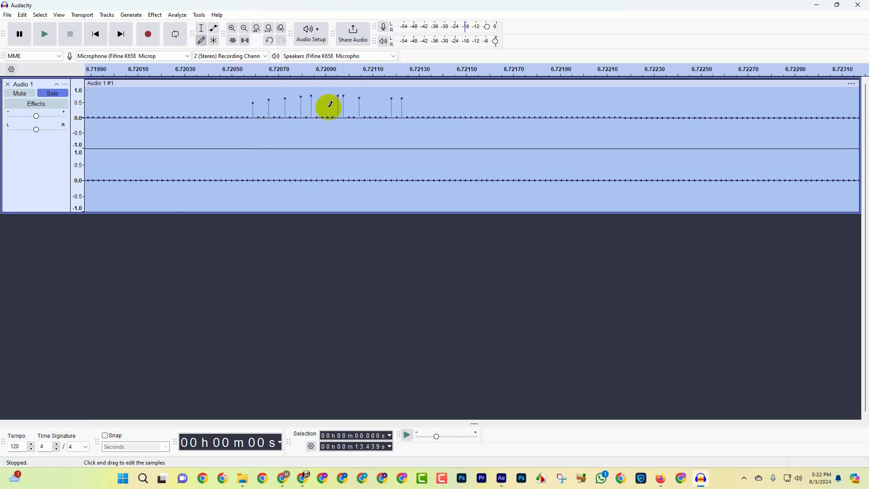
pyautogui.click(317, 98)
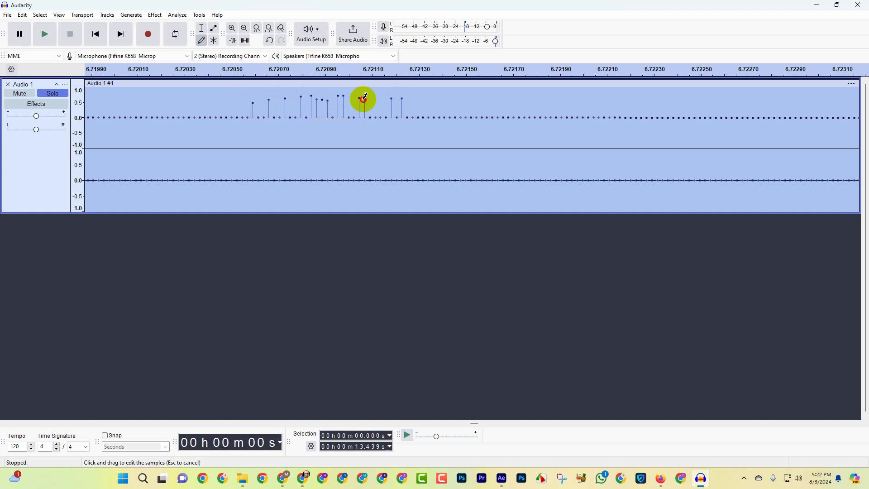
pyautogui.moveTo(380, 98); pyautogui.dragTo(387, 99)
pyautogui.click(365, 98)
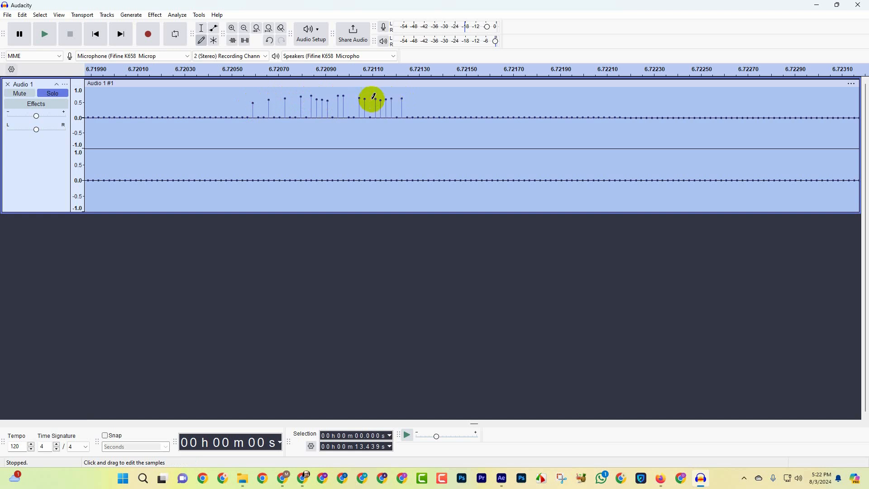
pyautogui.click(371, 98)
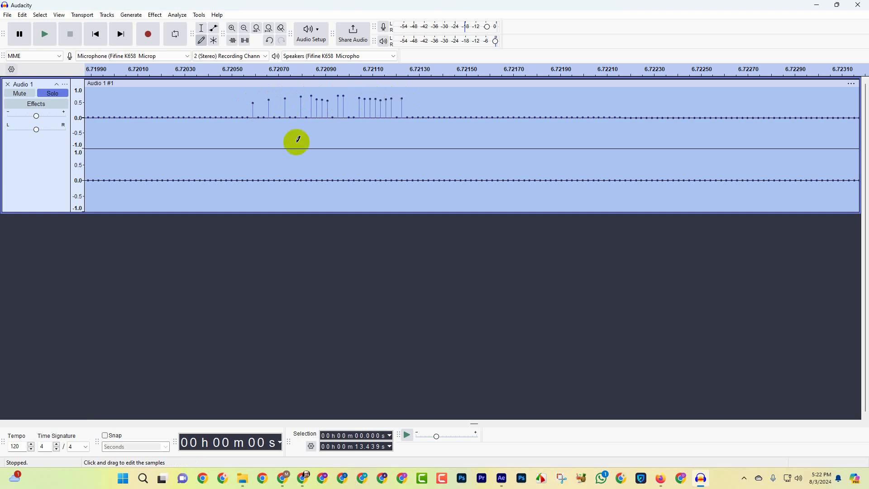
# Step: Undo all the sample edits made with the Draw tool
pyautogui.hotkey('ctrl', 'z')
pyautogui.hotkey('ctrl', 'z')
pyautogui.hotkey('ctrl', 'z')
pyautogui.hotkey('ctrl', 'z')
pyautogui.hotkey('ctrl', 'z')
pyautogui.hotkey('ctrl', 'z')
pyautogui.hotkey('ctrl', 'z')
pyautogui.hotkey('ctrl', 'z')
pyautogui.hotkey('ctrl', 'z')
pyautogui.hotkey('ctrl', 'z')
pyautogui.hotkey('ctrl', 'z')
pyautogui.hotkey('ctrl', 'z')
pyautogui.hotkey('ctrl', 'z')
pyautogui.hotkey('ctrl', 'z')
pyautogui.hotkey('ctrl', 'z')
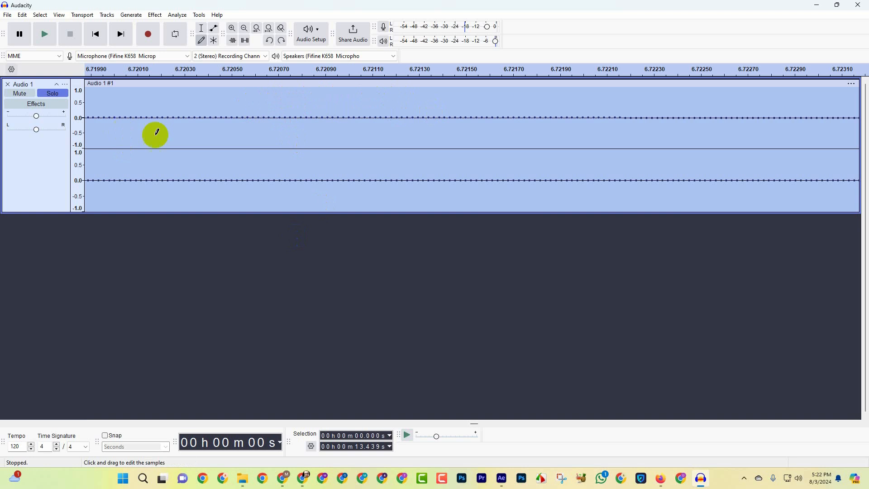
# Step: Switch to the Multi-Tool and select the track section from about 2.1 to 3.8 seconds
pyautogui.click(244, 28)
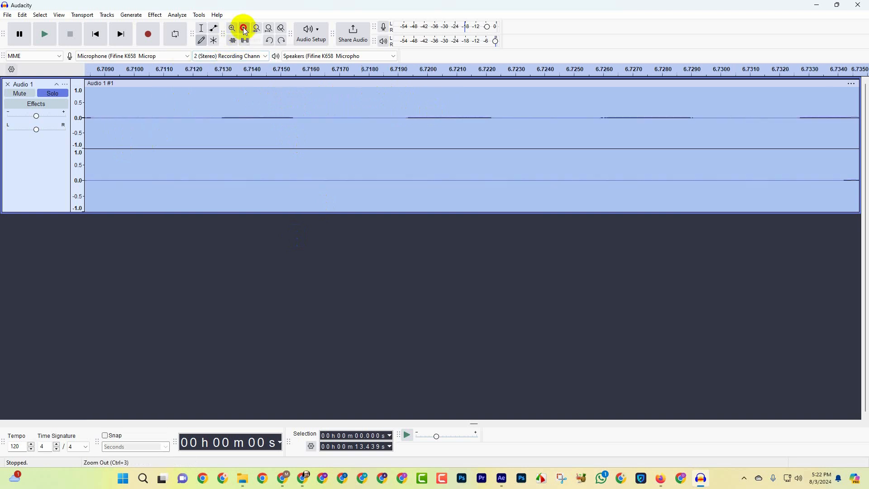
pyautogui.click(244, 28)
pyautogui.click(244, 29)
pyautogui.click(244, 28)
pyautogui.click(244, 28)
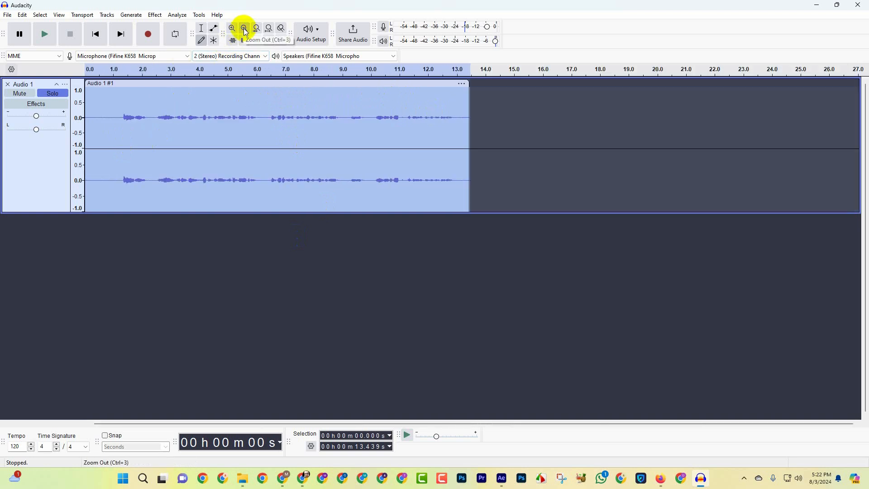
pyautogui.click(269, 29)
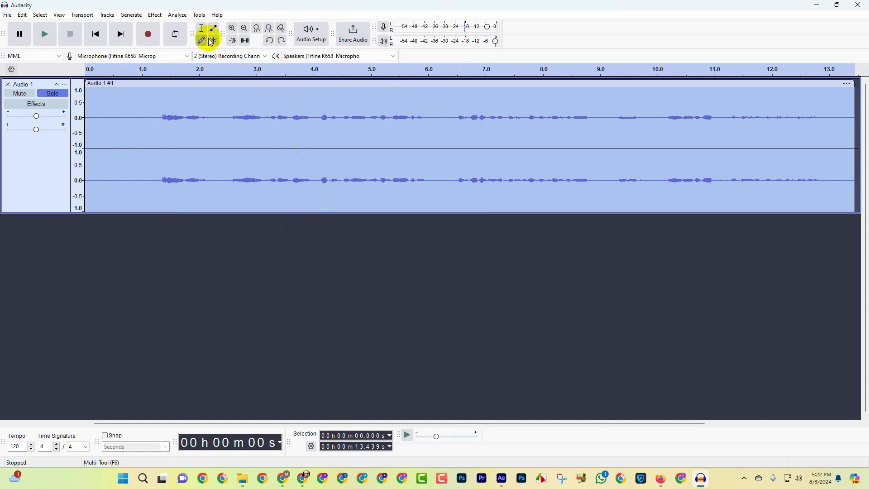
pyautogui.click(212, 40)
pyautogui.click(141, 119)
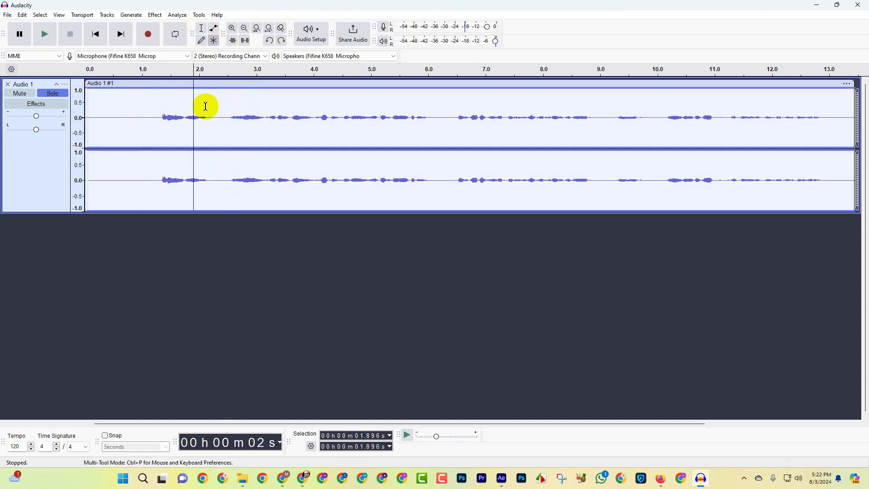
pyautogui.moveTo(206, 107); pyautogui.dragTo(300, 113)
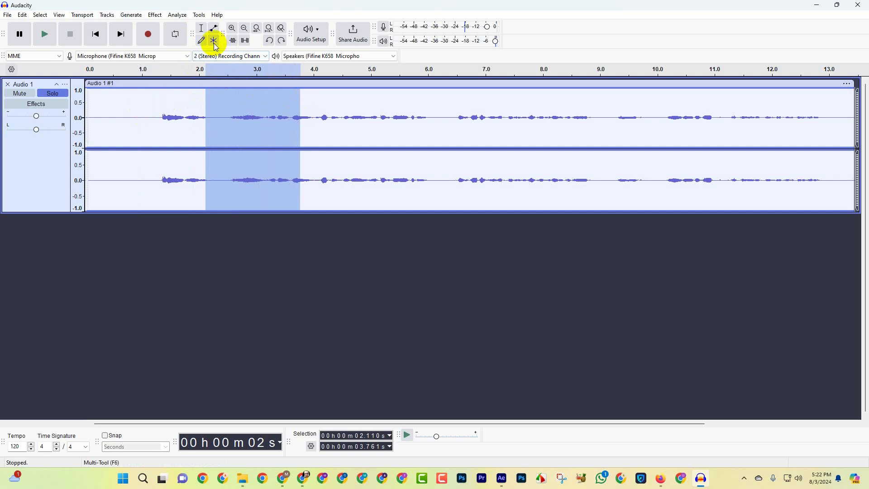
# Step: Add envelope points at about 2.4 and 3.2 seconds and pull the volume down between them at about 2.8 seconds
pyautogui.click(221, 103)
pyautogui.click(269, 104)
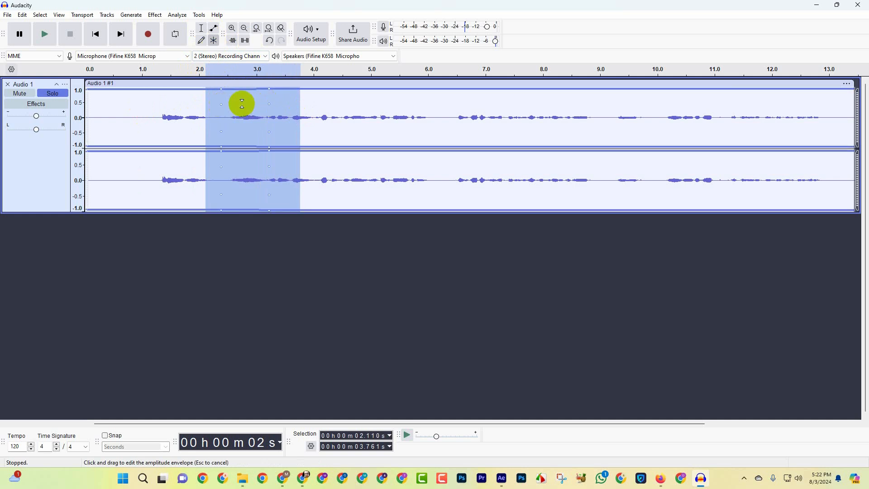
pyautogui.moveTo(242, 105); pyautogui.dragTo(240, 110)
pyautogui.click(255, 107)
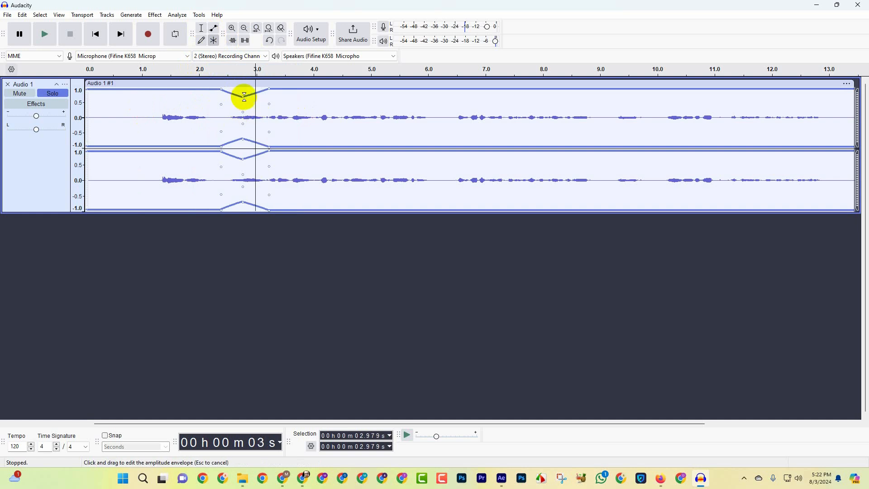
pyautogui.moveTo(245, 97); pyautogui.dragTo(240, 95)
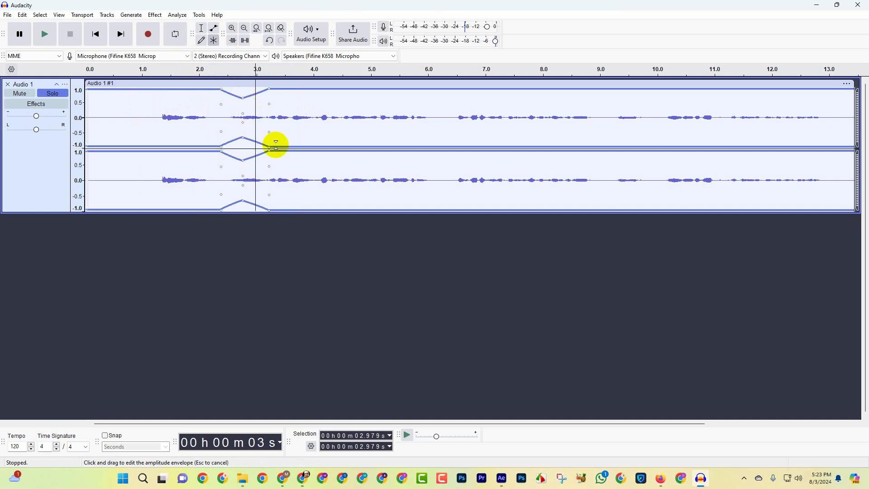
# Step: Undo the Multi-Tool envelope edits and return to the Selection tool
pyautogui.hotkey('ctrl', 'z')
pyautogui.hotkey('ctrl', 'z')
pyautogui.hotkey('ctrl', 'z')
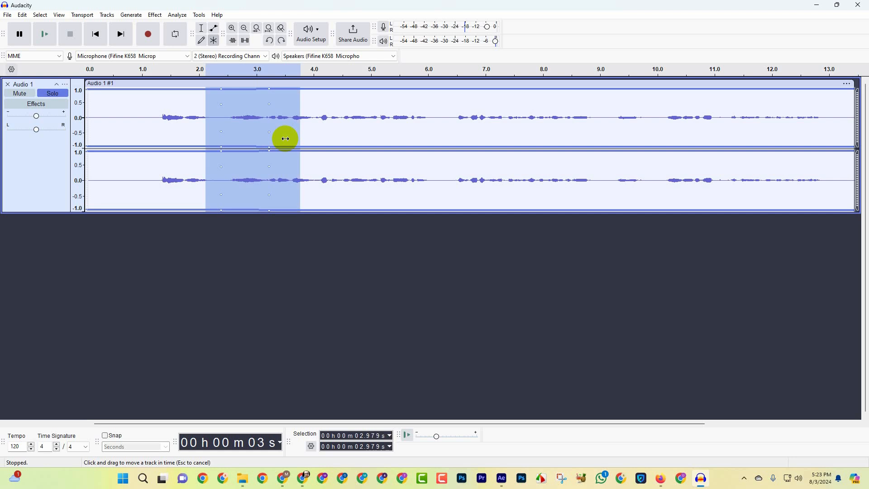
pyautogui.click(202, 31)
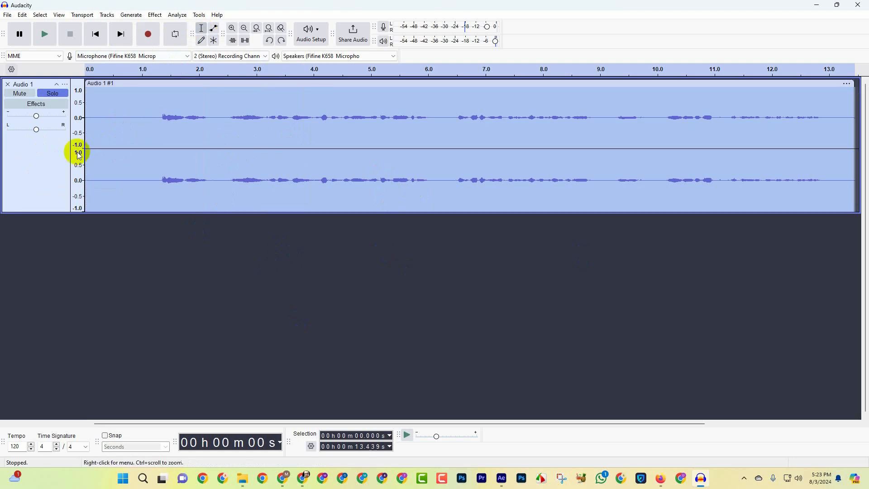
pyautogui.click(192, 133)
pyautogui.click(129, 131)
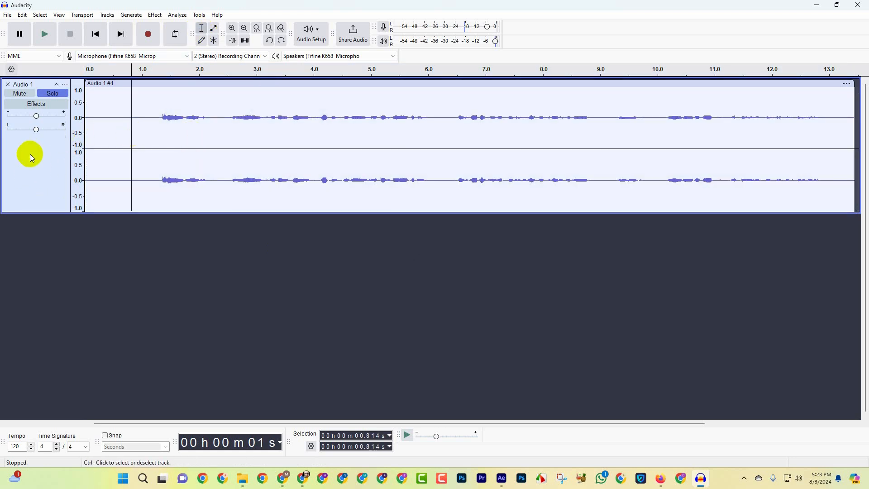
pyautogui.click(284, 118)
pyautogui.moveTo(159, 117); pyautogui.dragTo(95, 124)
pyautogui.click(213, 130)
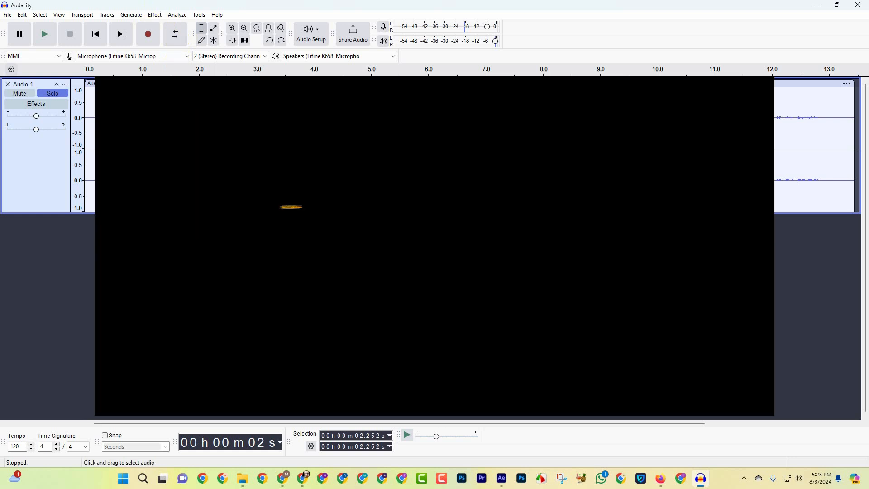
pyautogui.click(156, 134)
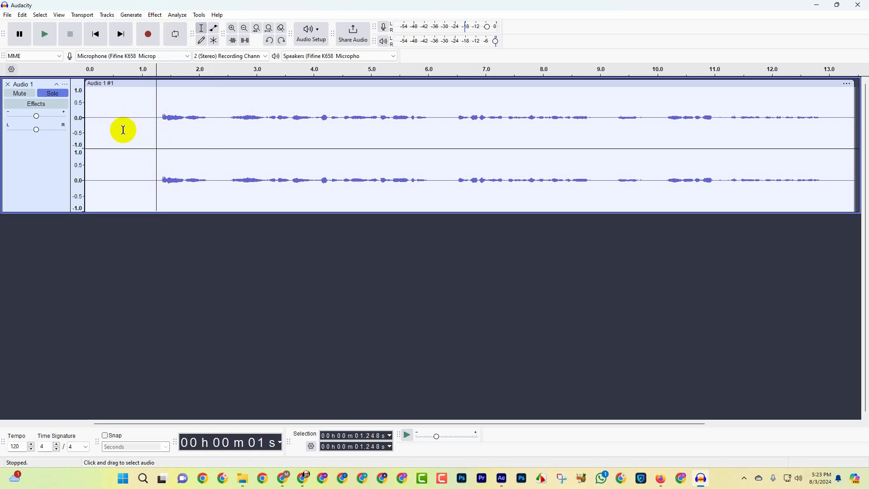
# Step: Select the speech-free stretch from about 0.1 to 1.3 seconds and capture it as the Noise Reduction noise profile
pyautogui.moveTo(93, 116); pyautogui.dragTo(159, 132)
pyautogui.click(154, 14)
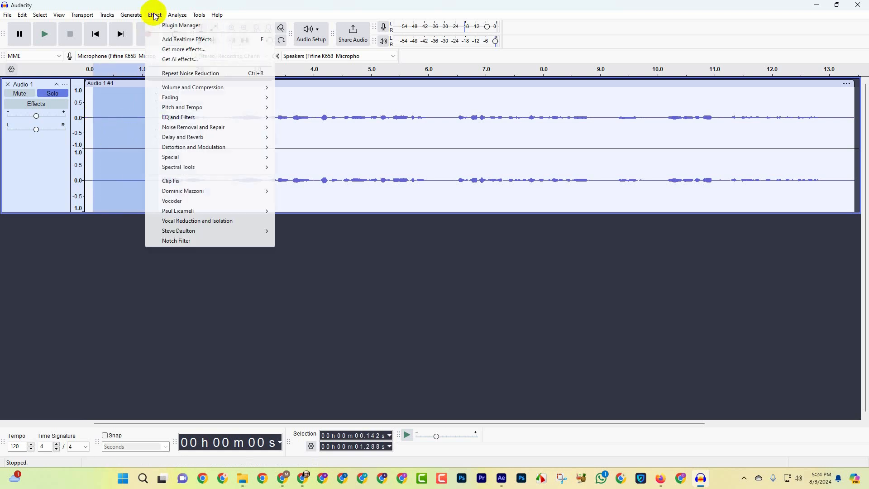
pyautogui.moveTo(223, 127)
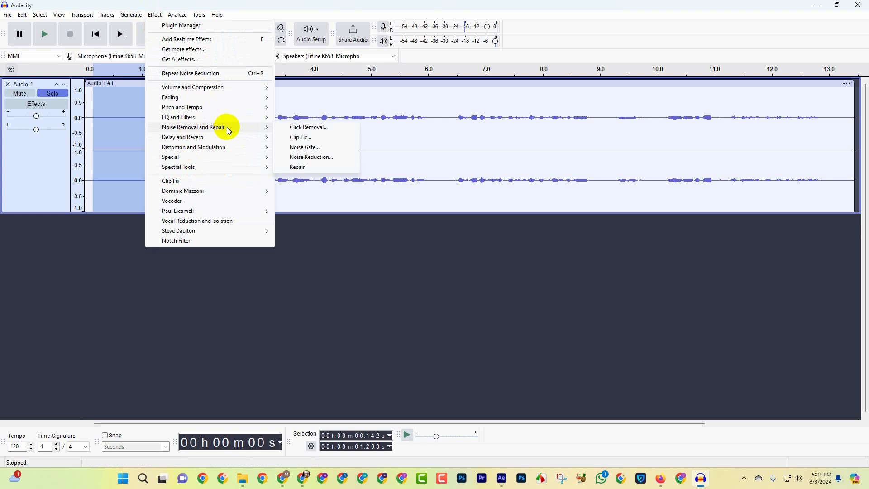
pyautogui.click(336, 158)
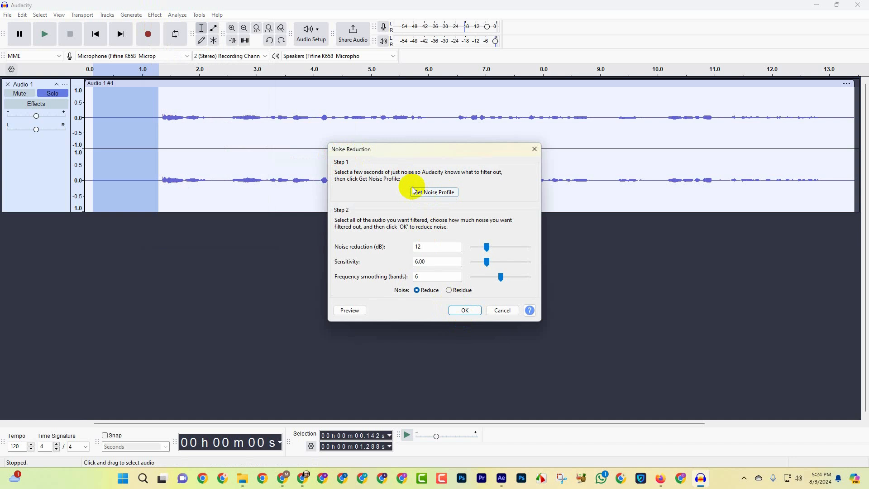
pyautogui.click(432, 194)
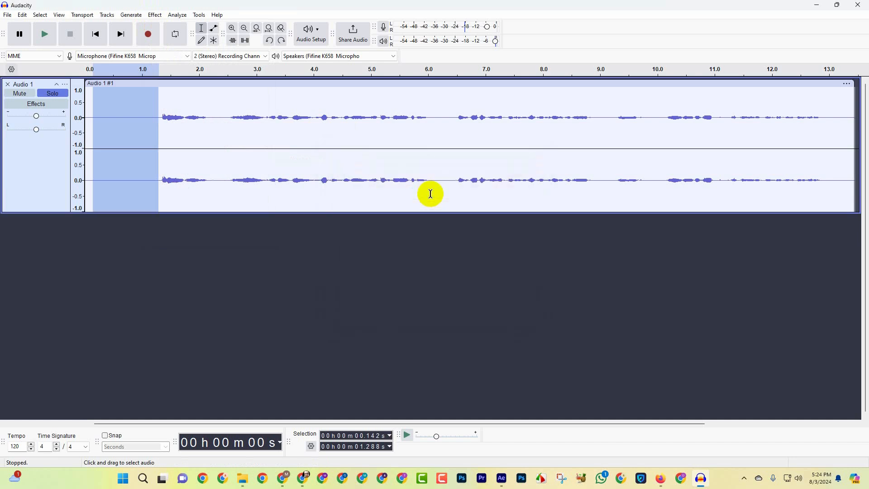
# Step: Select the whole track and apply Noise Reduction at 12 dB with sensitivity 6.00 and frequency smoothing of 6 bands
pyautogui.click(46, 170)
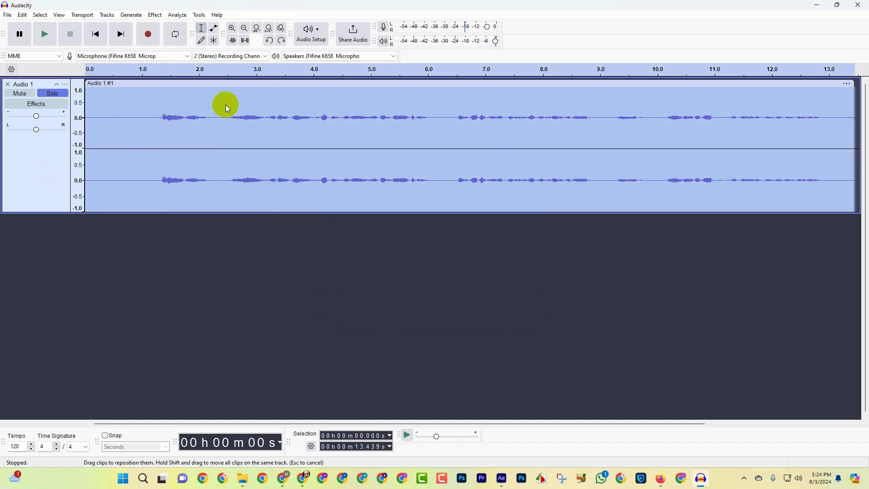
pyautogui.click(155, 15)
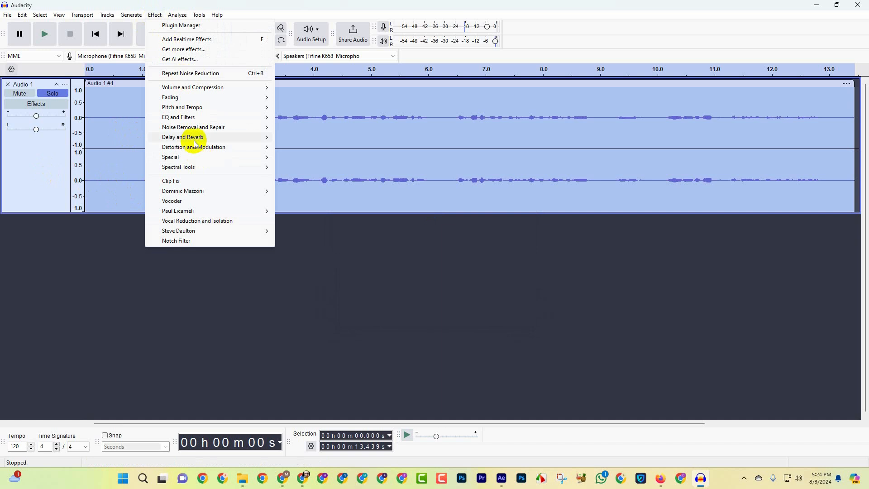
pyautogui.moveTo(191, 130)
pyautogui.click(319, 158)
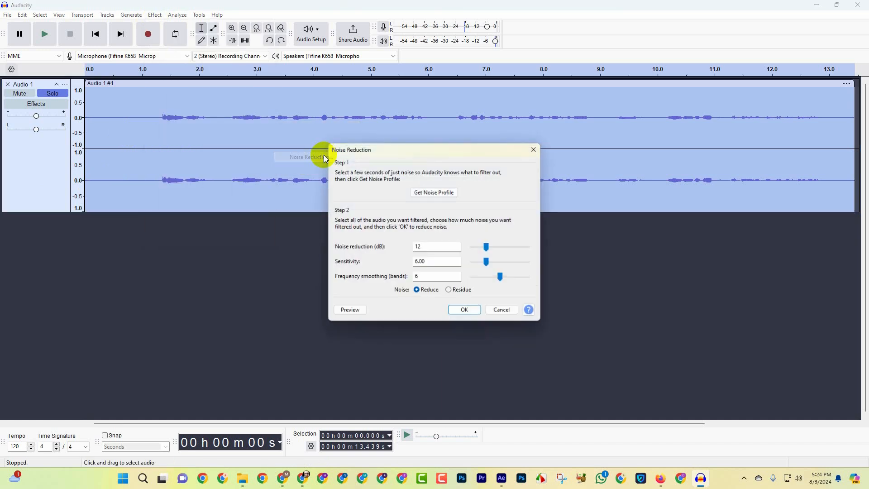
pyautogui.click(465, 310)
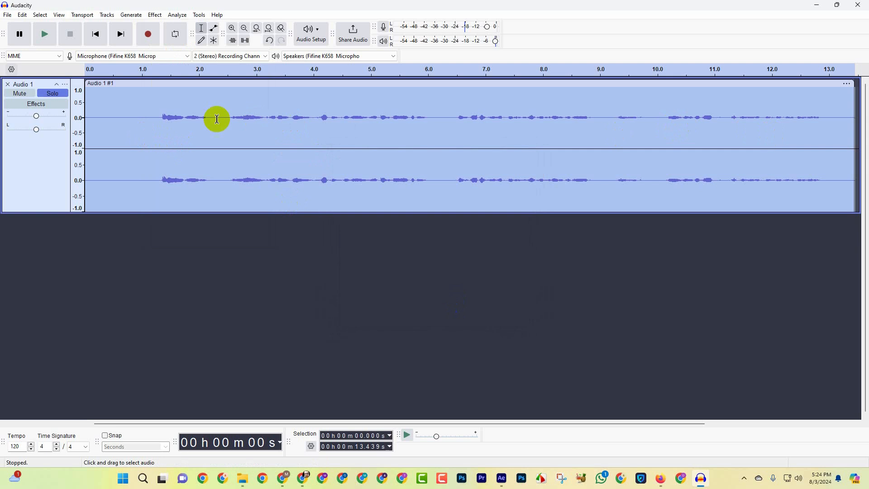
# Step: Apply the Compressor to the whole track with threshold -10.0 dB, make-up gain 0.0 dB, knee width 5.0 dB and ratio 10.0
pyautogui.moveTo(154, 123); pyautogui.dragTo(93, 124)
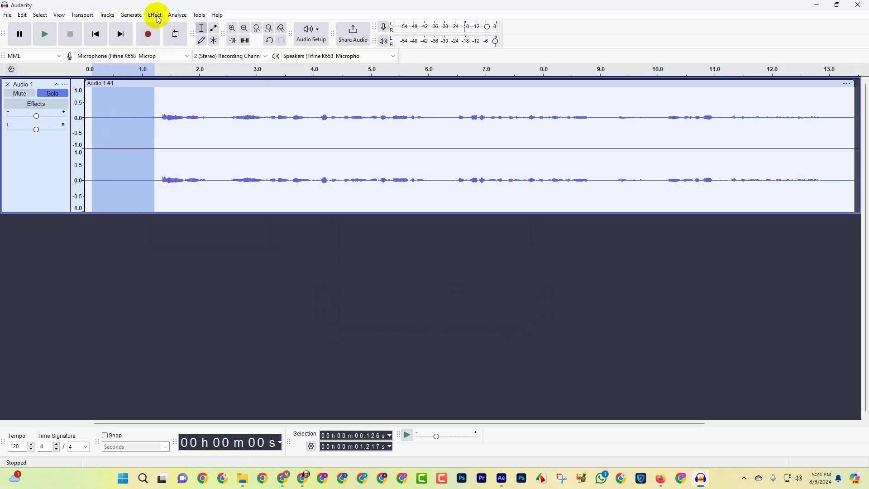
pyautogui.click(207, 123)
pyautogui.click(43, 156)
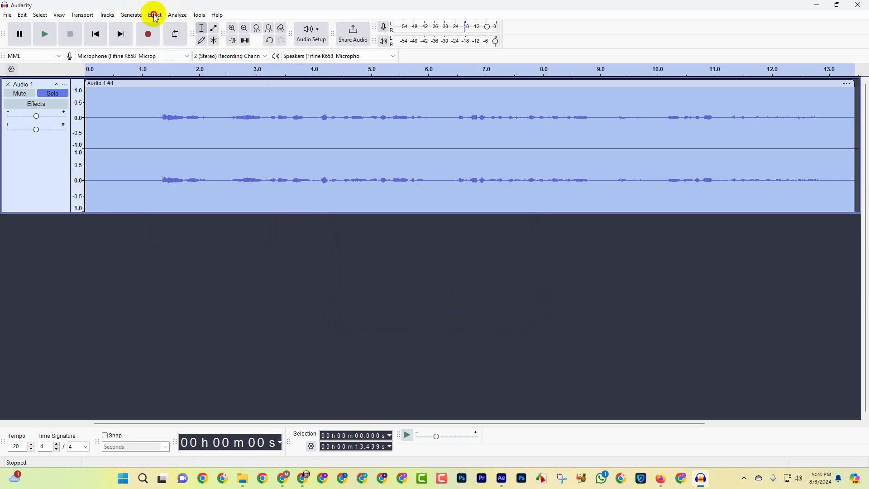
pyautogui.click(155, 15)
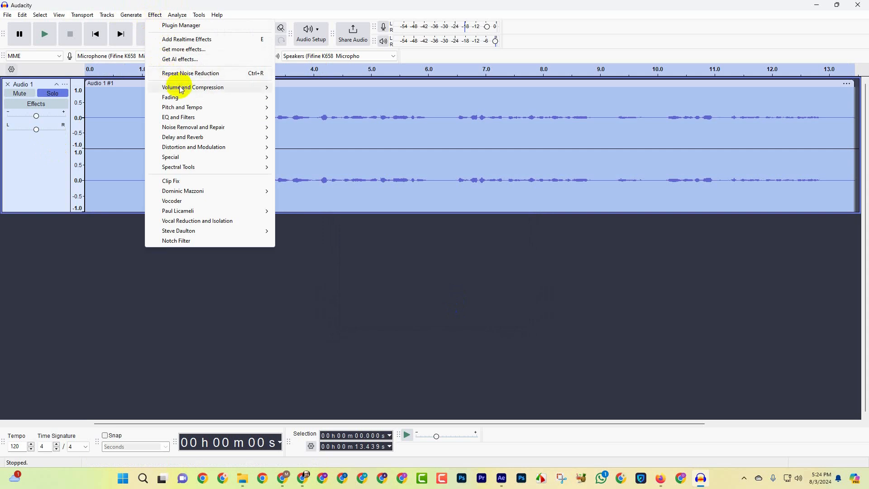
pyautogui.moveTo(174, 88)
pyautogui.click(340, 109)
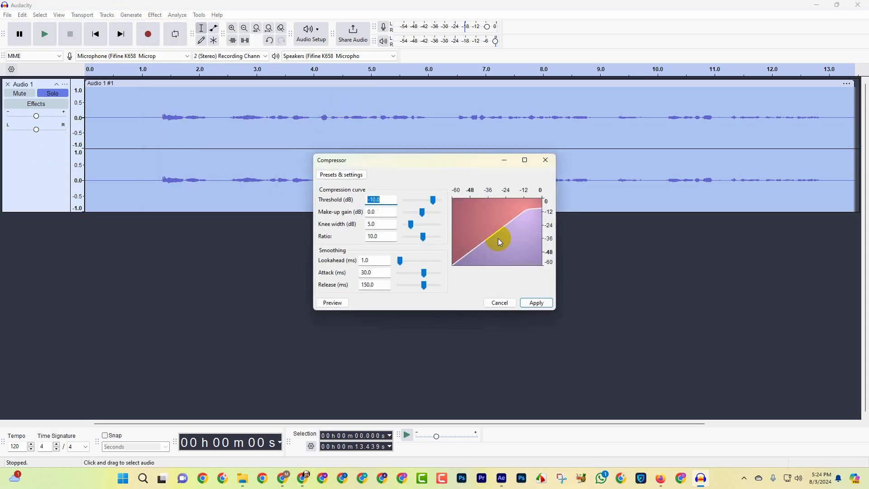
pyautogui.click(536, 303)
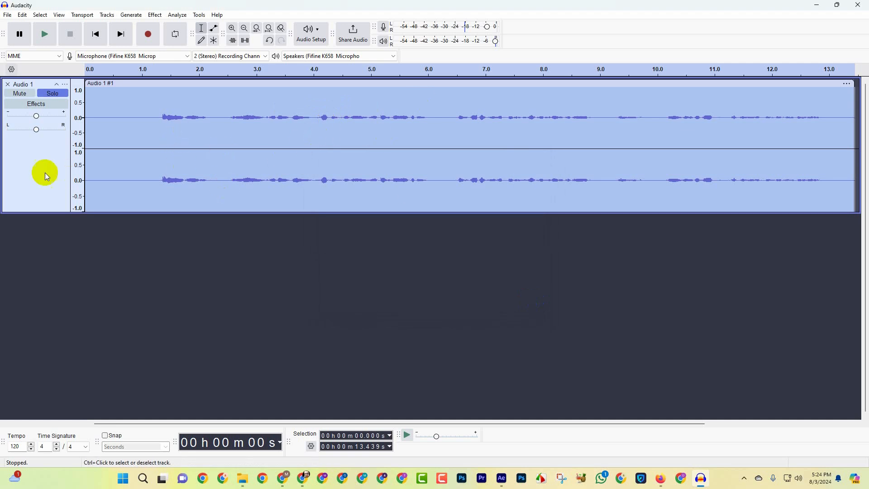
# Step: Apply Echo to the whole track with a delay time of 0.08 seconds and decay factor 0.1, and play the result
pyautogui.click(156, 16)
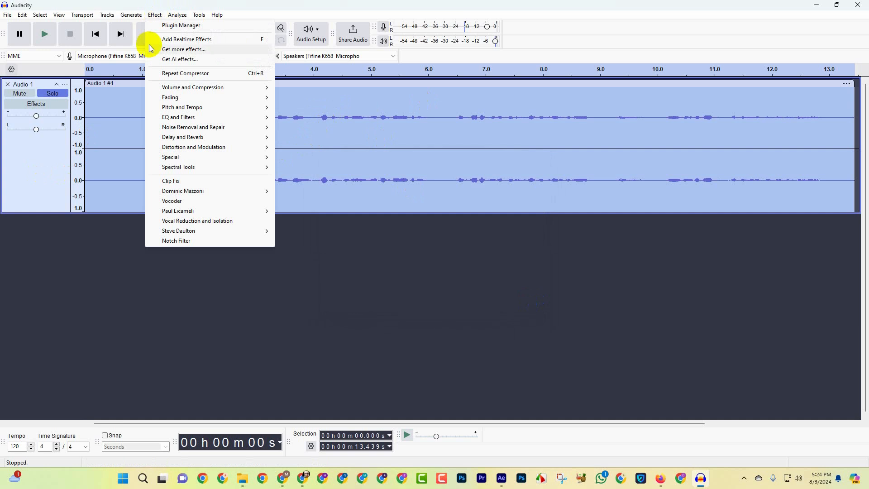
pyautogui.moveTo(188, 136)
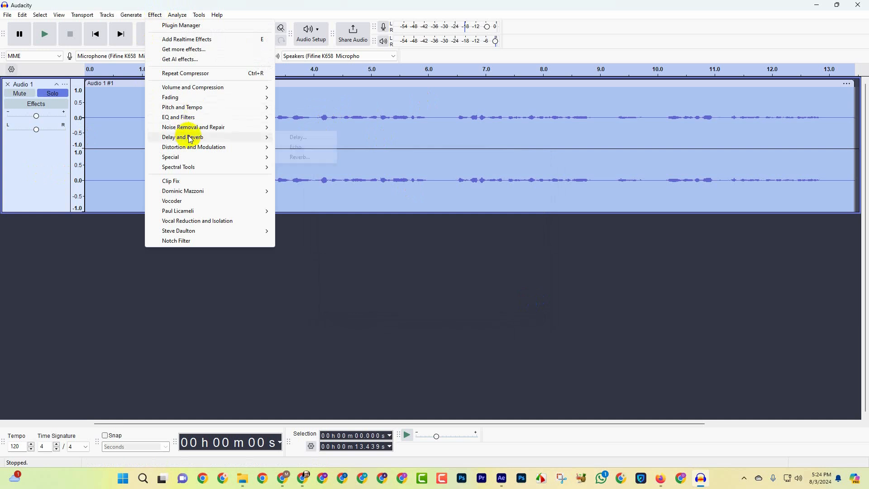
pyautogui.click(297, 147)
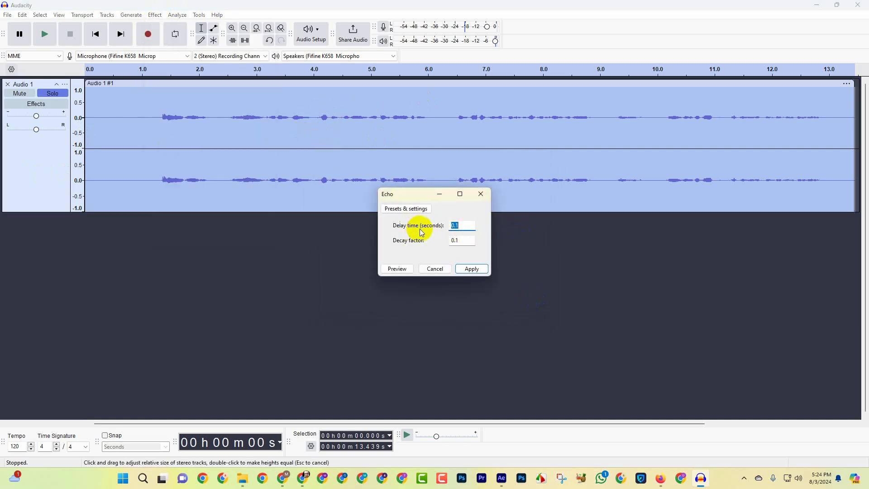
pyautogui.click(458, 226)
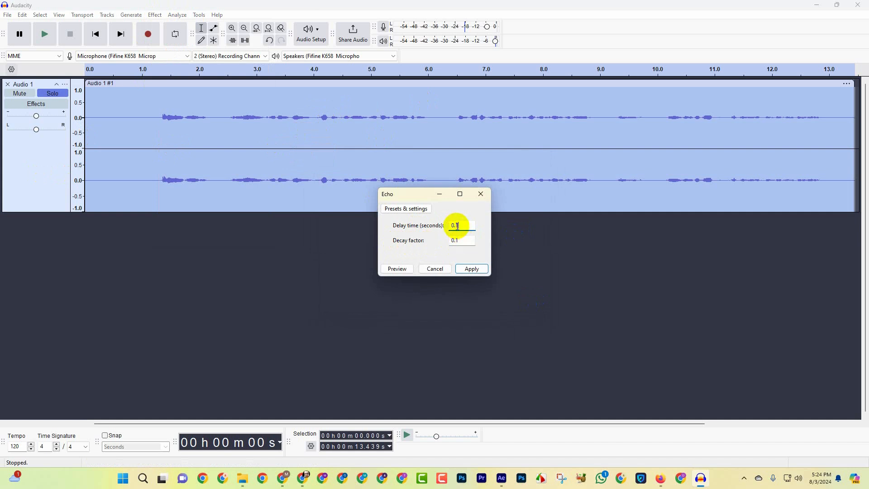
pyautogui.moveTo(457, 226); pyautogui.dragTo(469, 234)
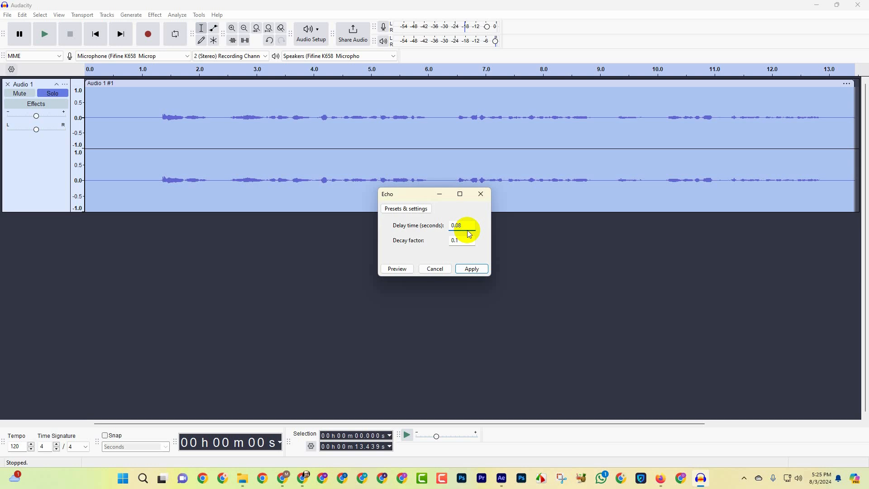
pyautogui.write('08')
pyautogui.click(471, 269)
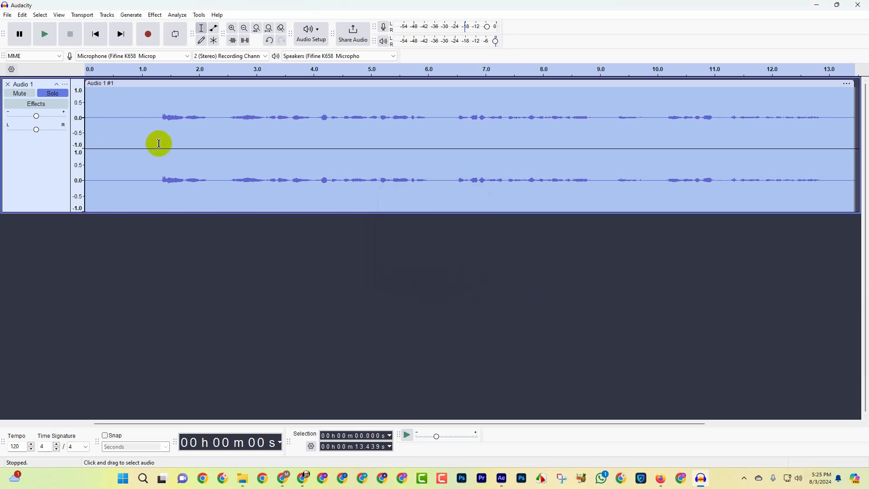
pyautogui.press('space')
pyautogui.click(155, 14)
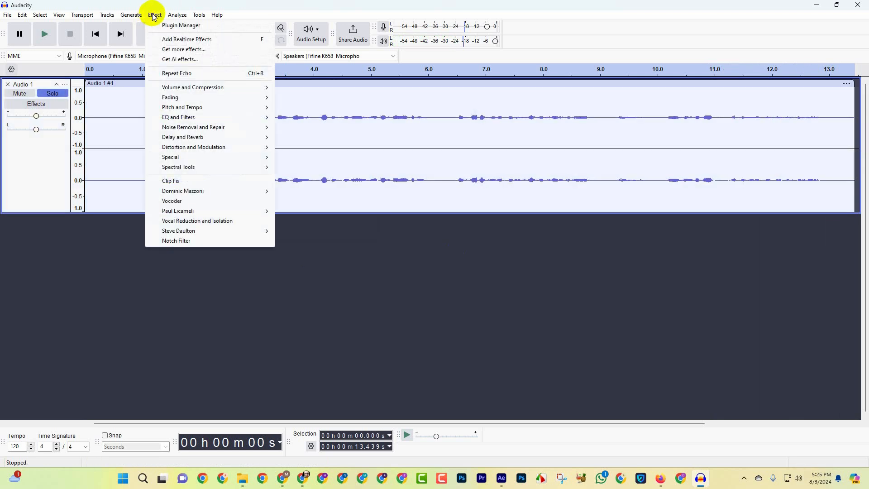
pyautogui.moveTo(199, 160)
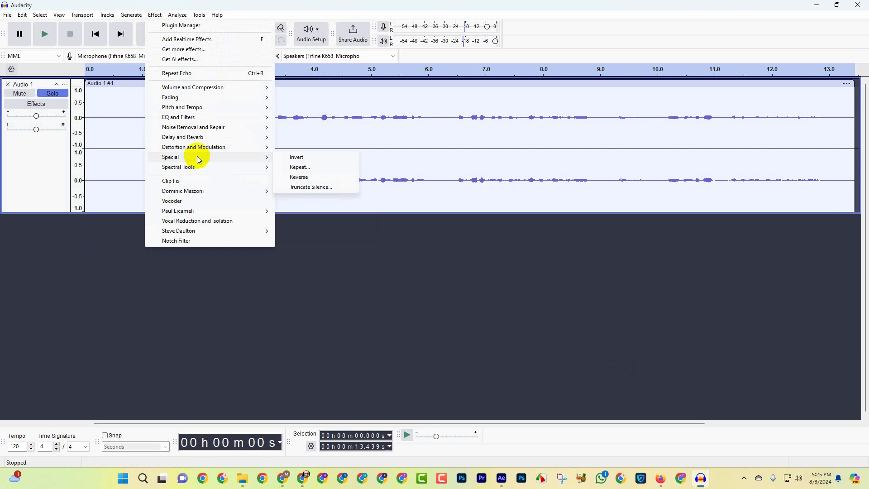
pyautogui.moveTo(186, 87)
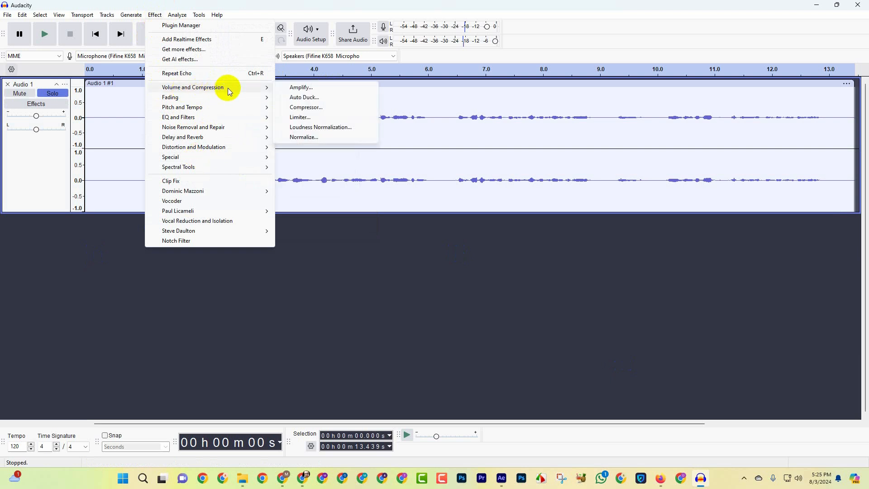
pyautogui.click(322, 137)
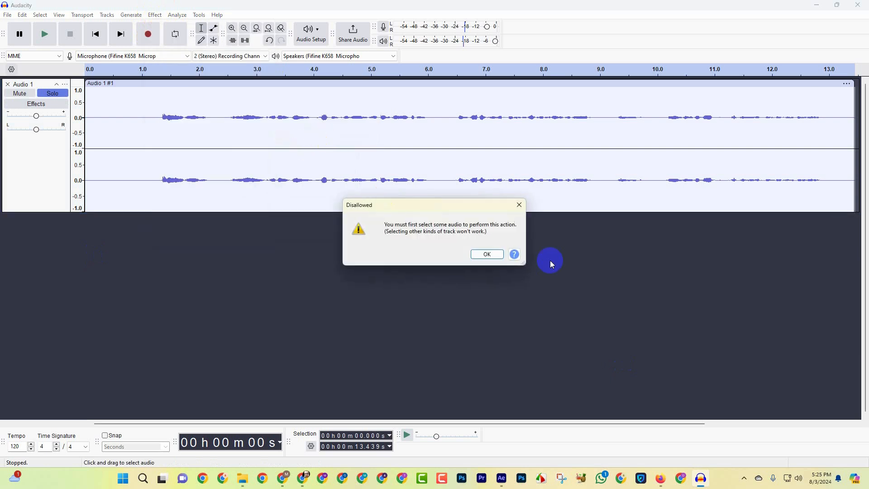
pyautogui.click(519, 204)
# Step: Normalize the whole track to a peak amplitude of -1.0 dB with DC offset removal, and play the result
pyautogui.click(34, 171)
pyautogui.click(155, 15)
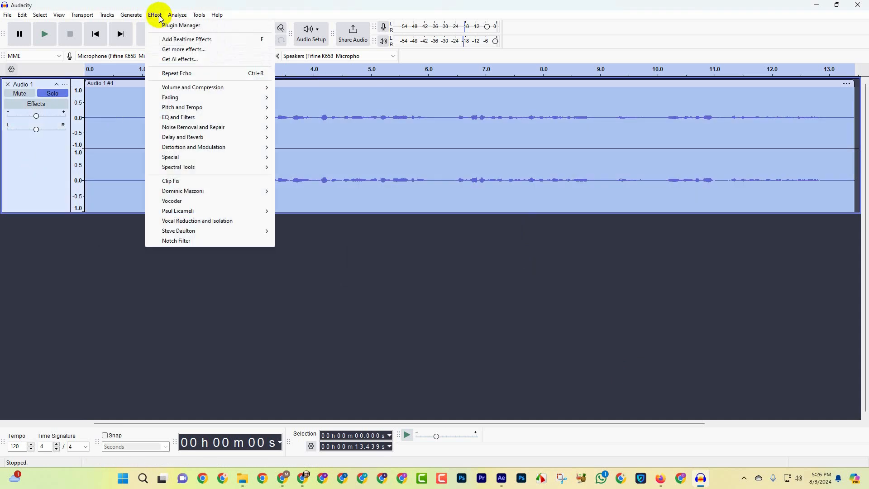
pyautogui.moveTo(207, 87)
pyautogui.click(321, 136)
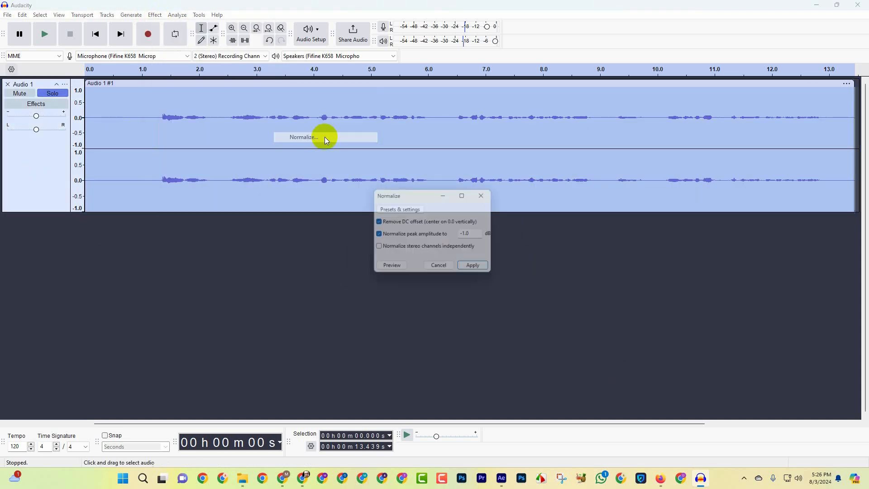
pyautogui.click(475, 270)
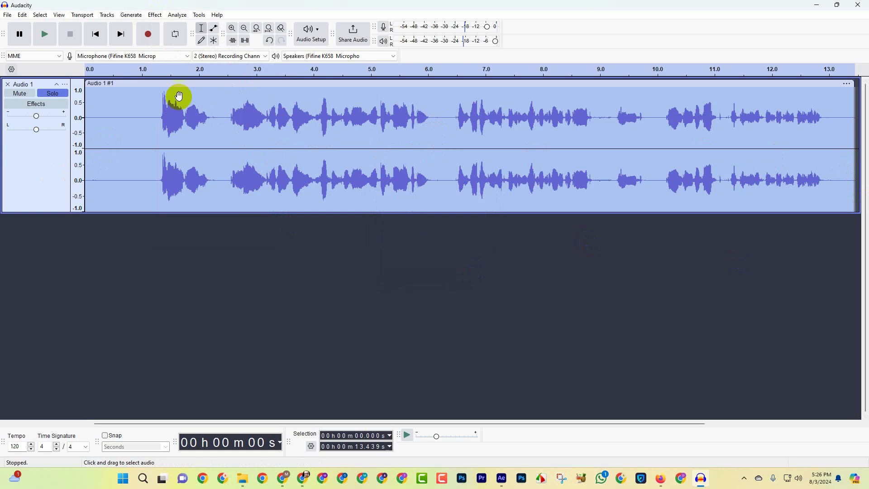
pyautogui.press('space')
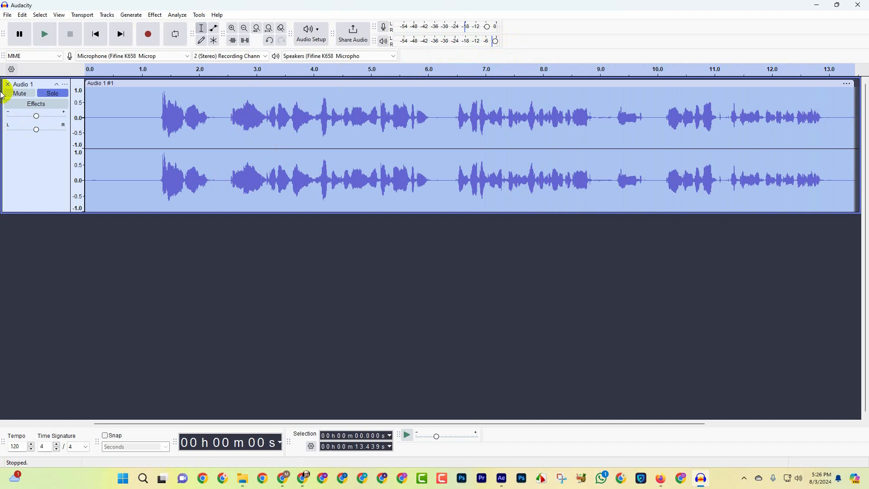
# Step: Try the track gain at -2.0 dB during playback from about 0.2 seconds, and return the gain to the centre with the whole track selected
pyautogui.moveTo(43, 121)
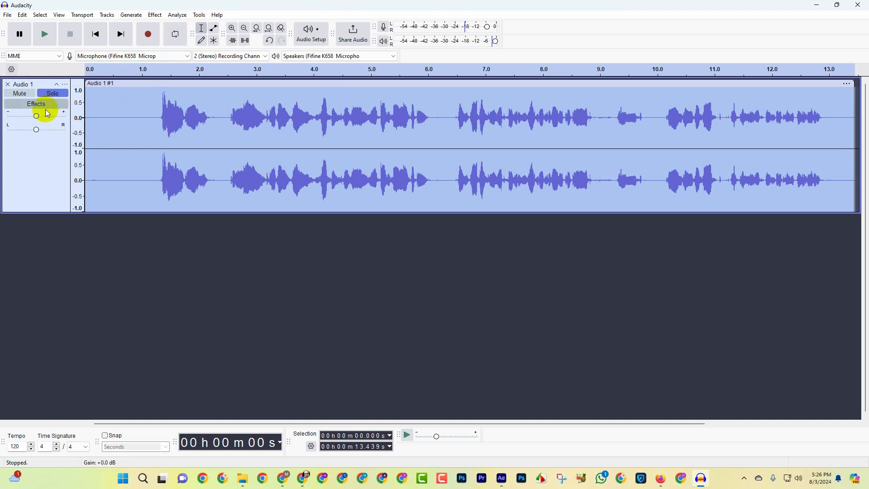
pyautogui.moveTo(36, 116)
pyautogui.mouseDown()
pyautogui.moveTo(49, 120)
pyautogui.moveTo(36, 120)
pyautogui.mouseUp()
pyautogui.click(94, 124)
pyautogui.press('space')
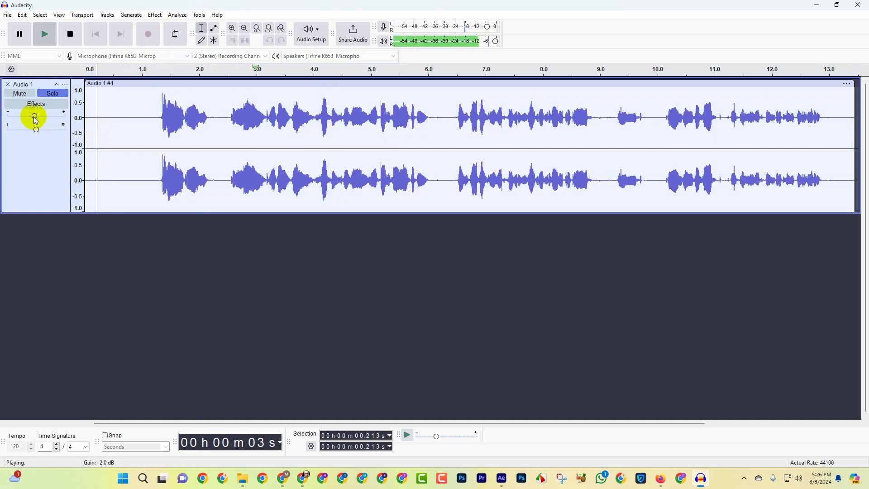
pyautogui.press('space')
pyautogui.moveTo(35, 117); pyautogui.dragTo(39, 120)
pyautogui.click(45, 153)
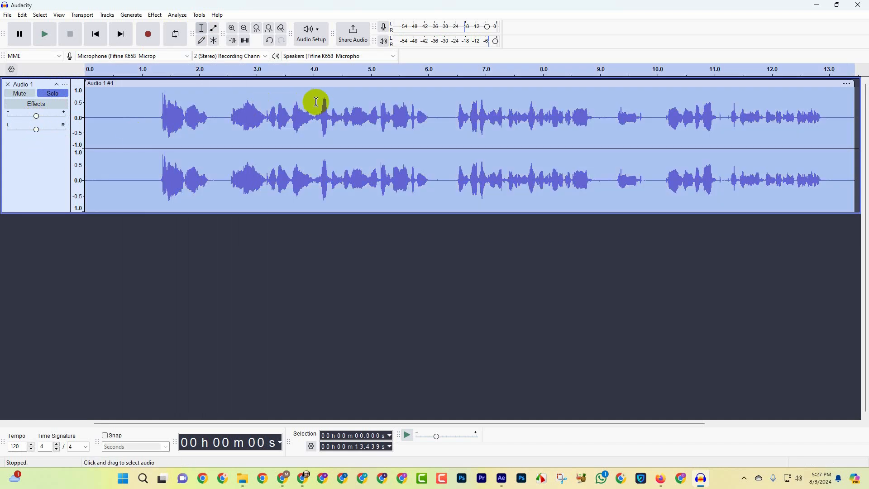